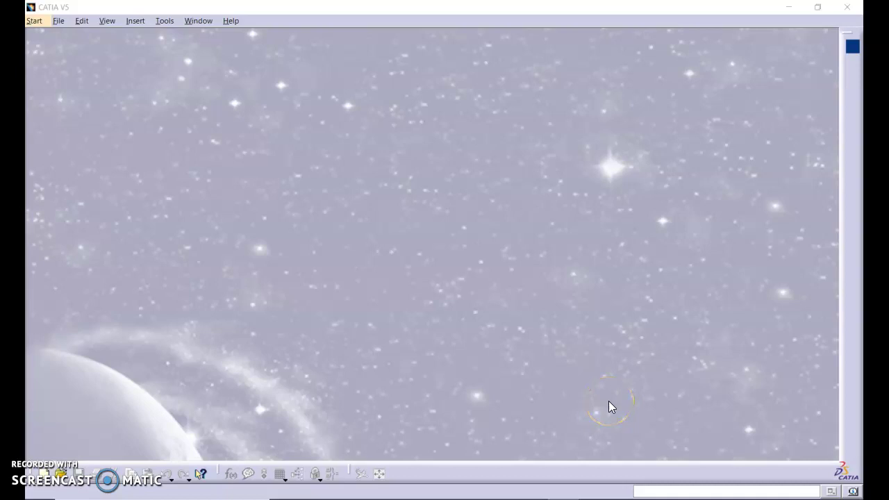
# Download DS_star.JPG and Lamp.CATPart and locate the new copies in the Downloads folder.
pyautogui.click(603, 415)
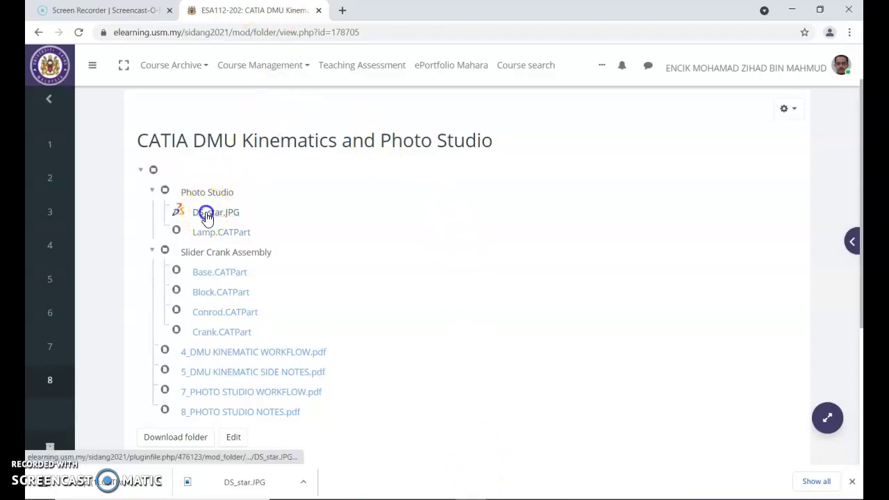
pyautogui.click(231, 234)
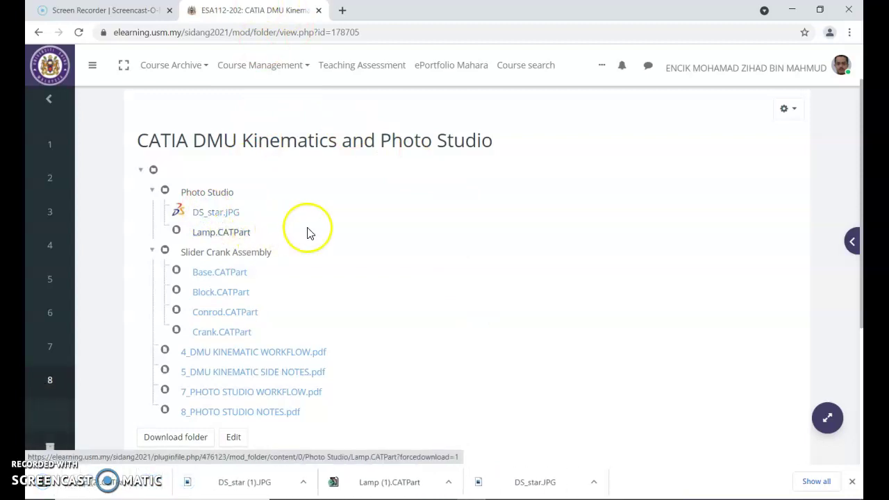
pyautogui.rightClick(165, 490)
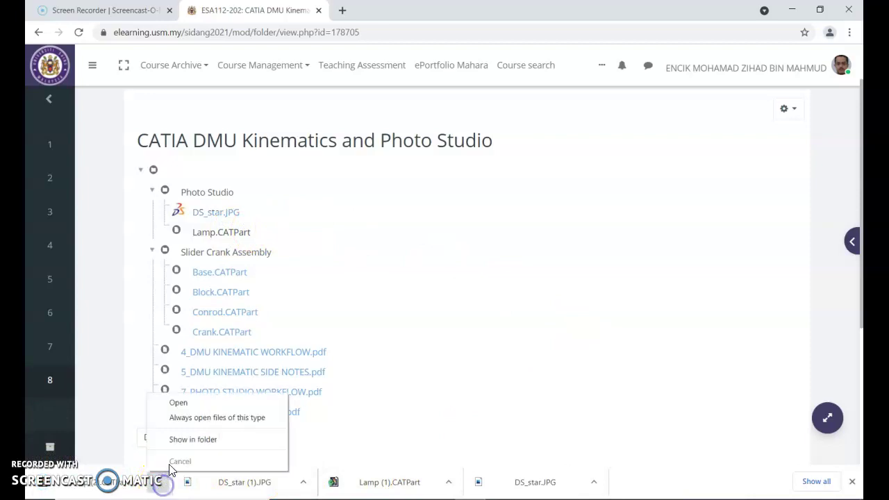
pyautogui.click(185, 442)
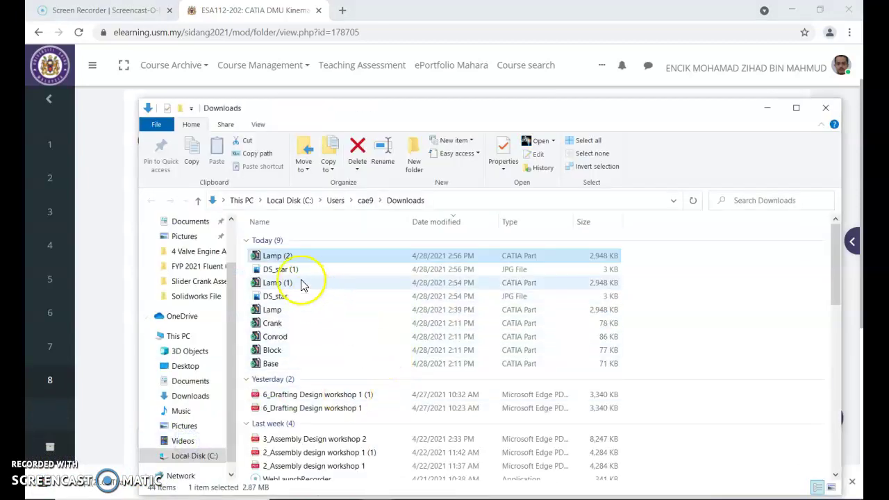
pyautogui.click(288, 269)
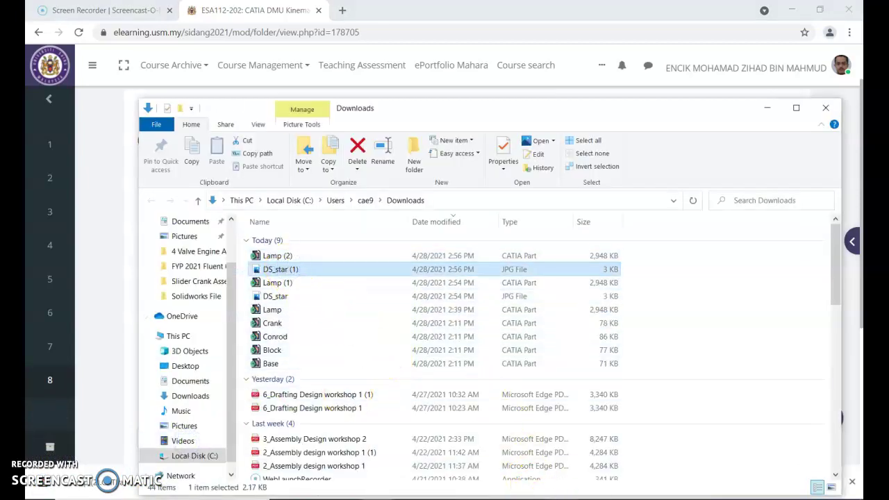
pyautogui.click(293, 256)
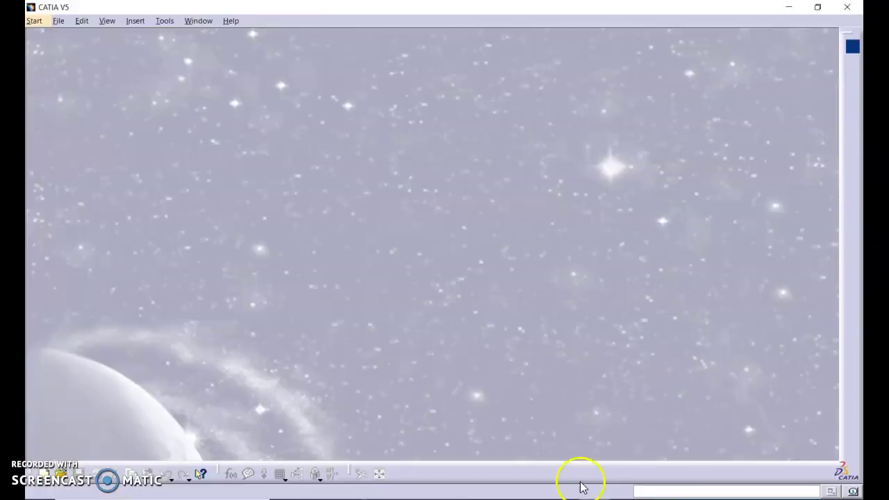
# Start a new Assembly Design product in CATIA.
pyautogui.click(407, 266)
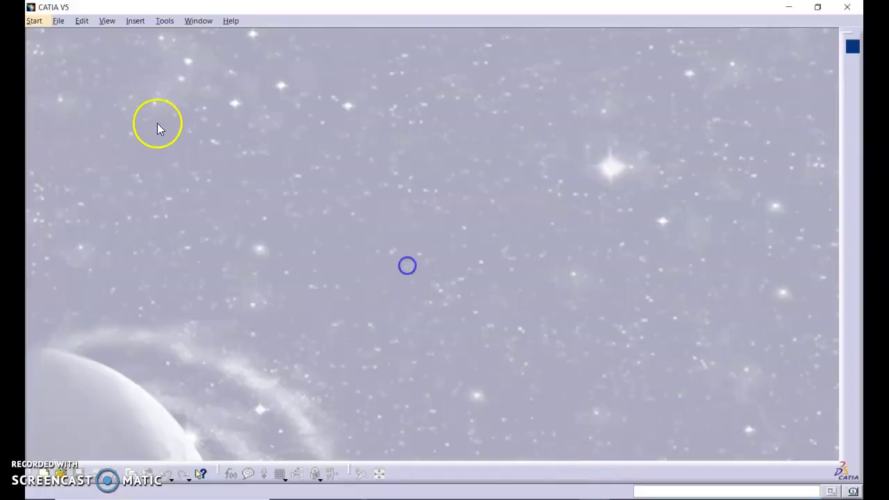
pyautogui.click(33, 20)
pyautogui.moveTo(104, 75)
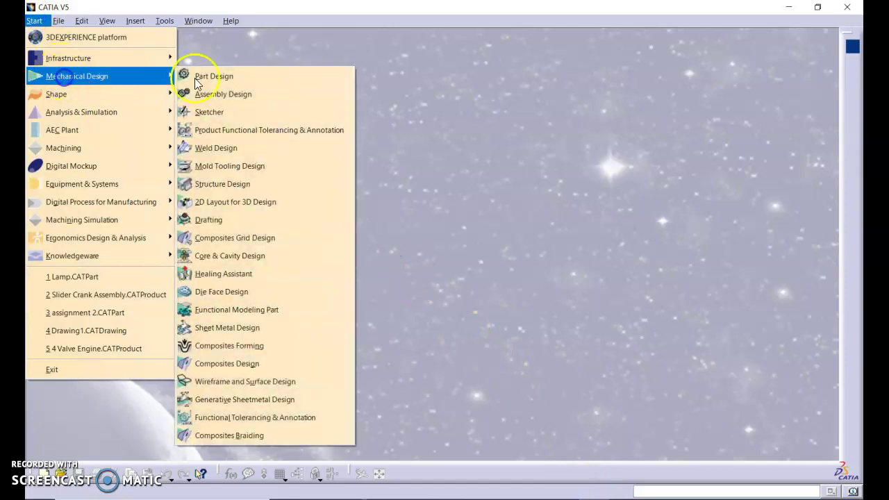
pyautogui.click(244, 105)
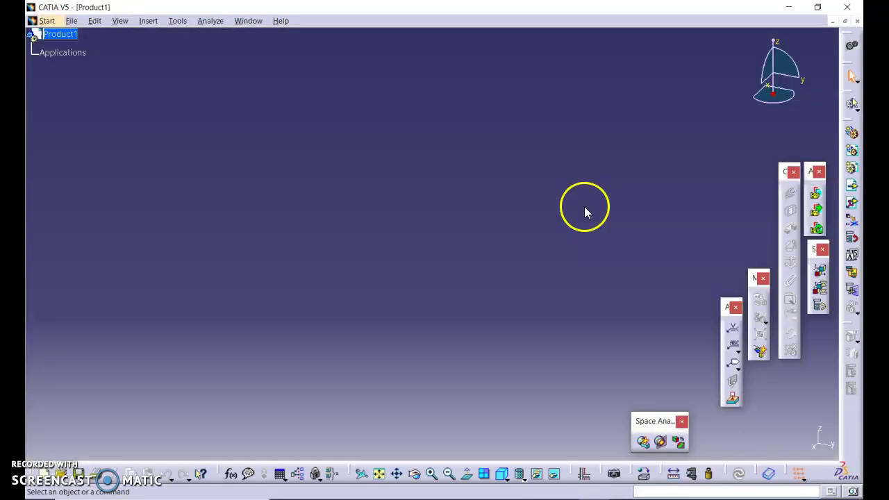
# Insert the Lamp (2) part into Product1 as an existing component.
pyautogui.click(852, 184)
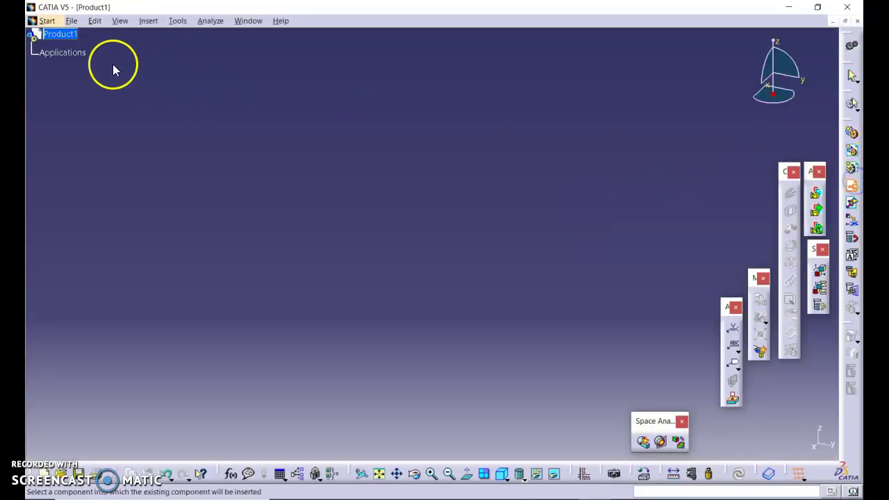
pyautogui.click(61, 34)
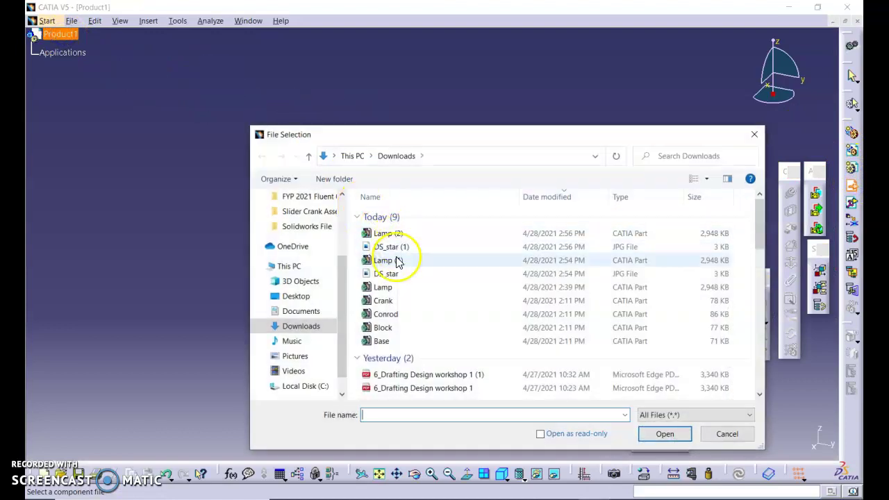
pyautogui.click(395, 261)
pyautogui.click(386, 233)
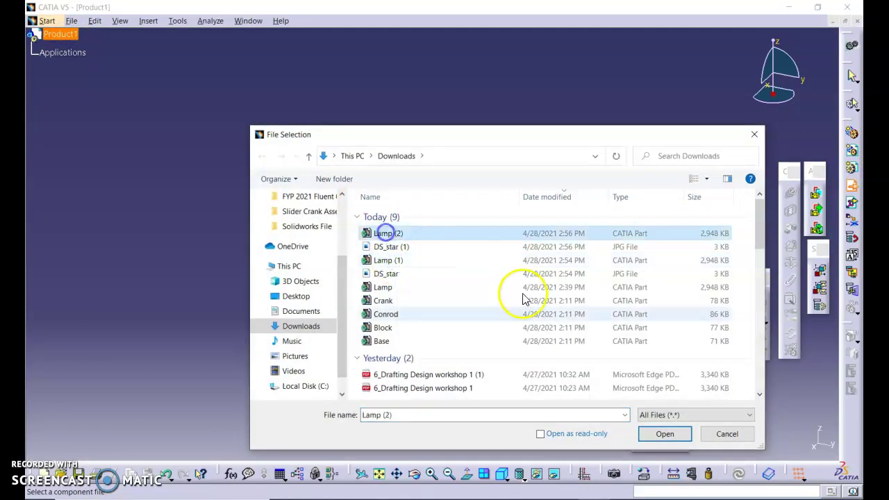
pyautogui.click(664, 434)
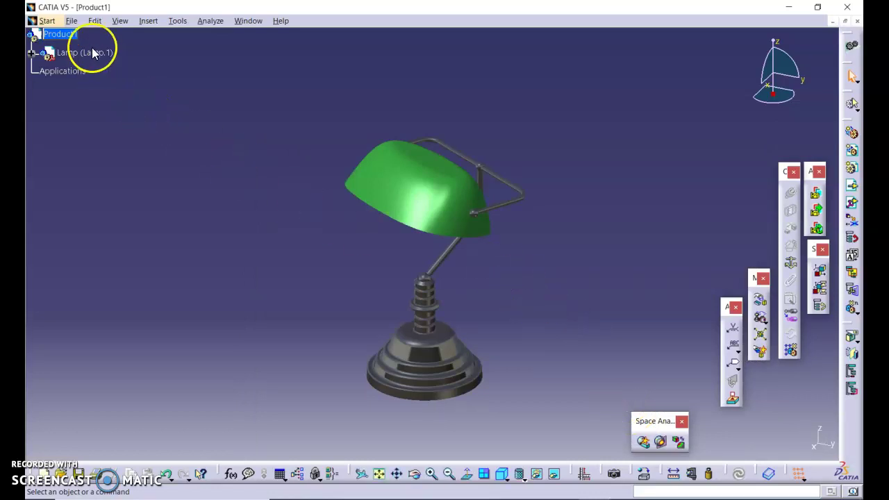
# Switch the lamp assembly to the Photo Studio workbench and start Apply Sticker.
pyautogui.click(43, 21)
pyautogui.moveTo(59, 63)
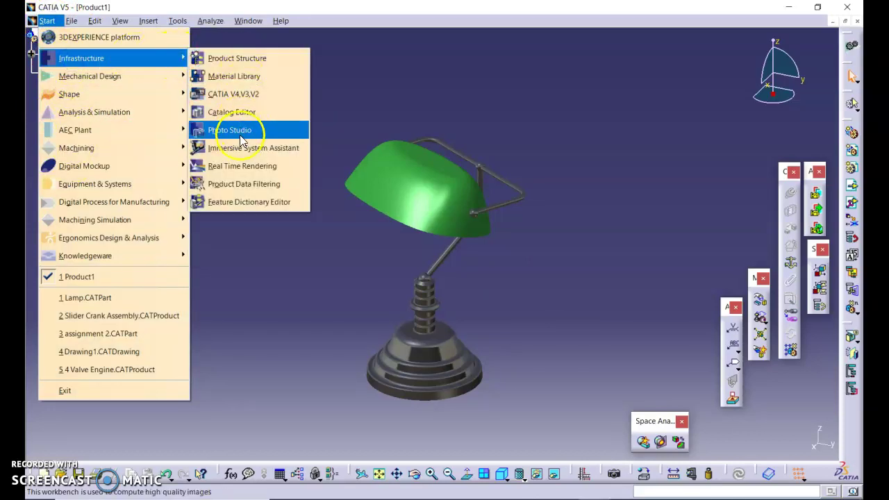
pyautogui.click(239, 135)
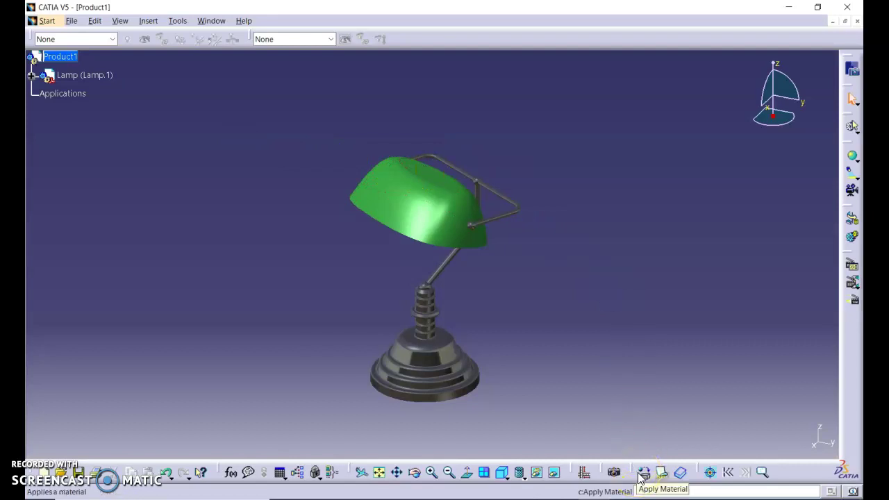
pyautogui.click(659, 478)
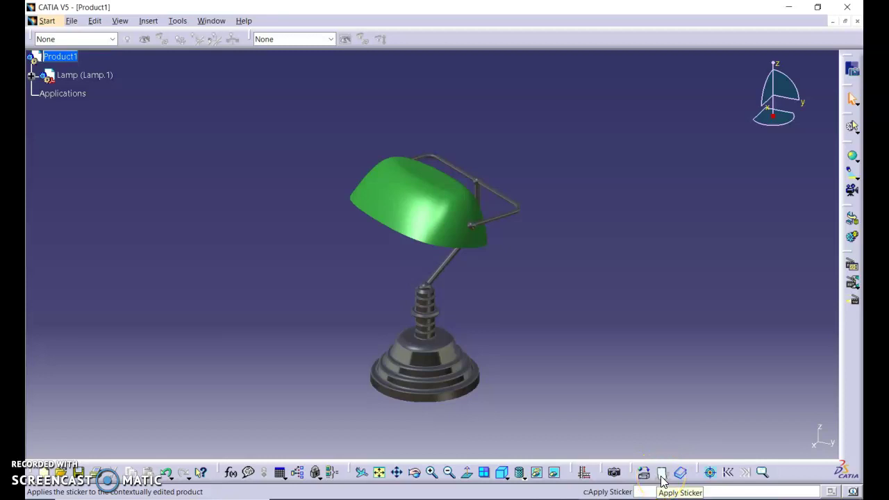
# Choose DS_star (1).JPG as the sticker image.
pyautogui.click(662, 478)
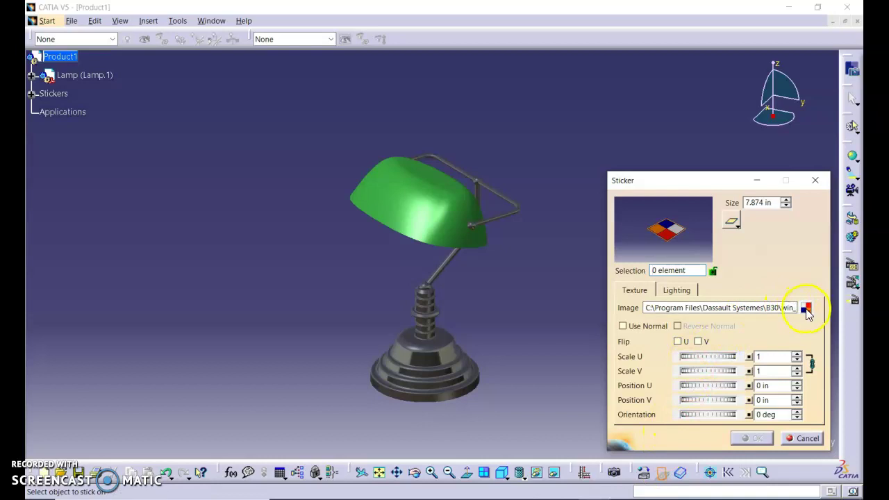
pyautogui.click(806, 309)
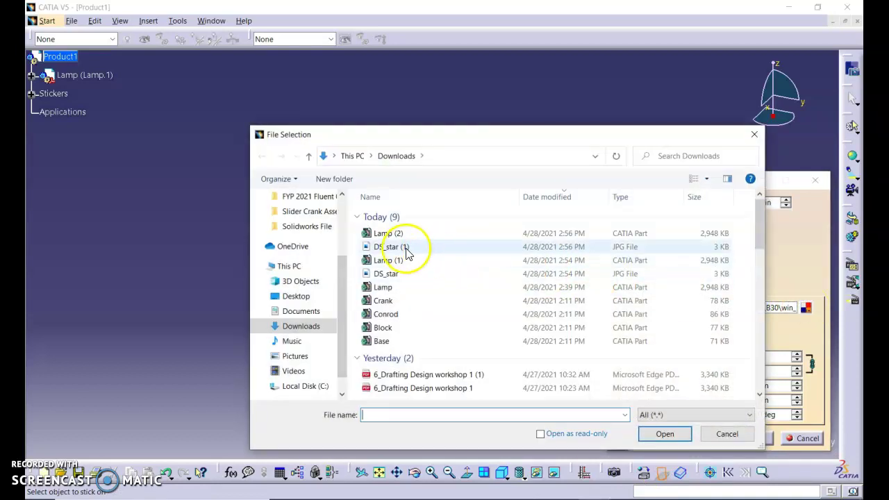
pyautogui.click(400, 252)
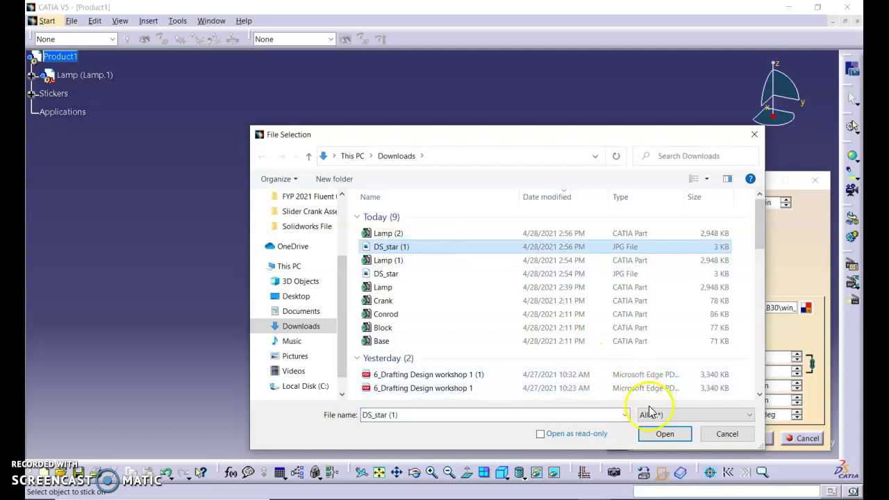
pyautogui.click(663, 435)
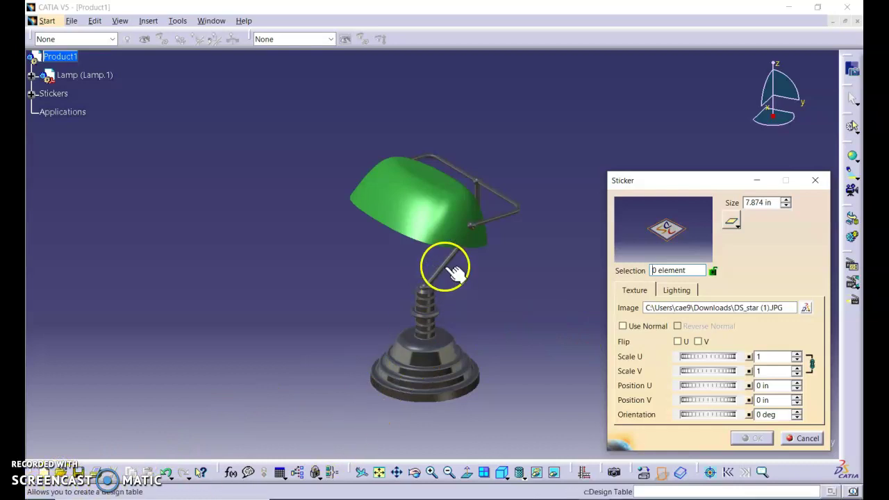
# Project the sticker onto three green lampshade surfaces.
pyautogui.click(401, 210)
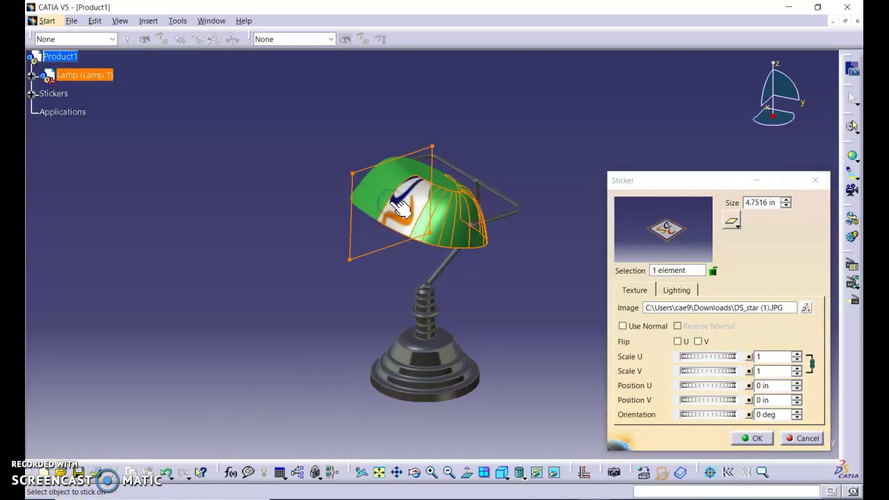
pyautogui.click(392, 201)
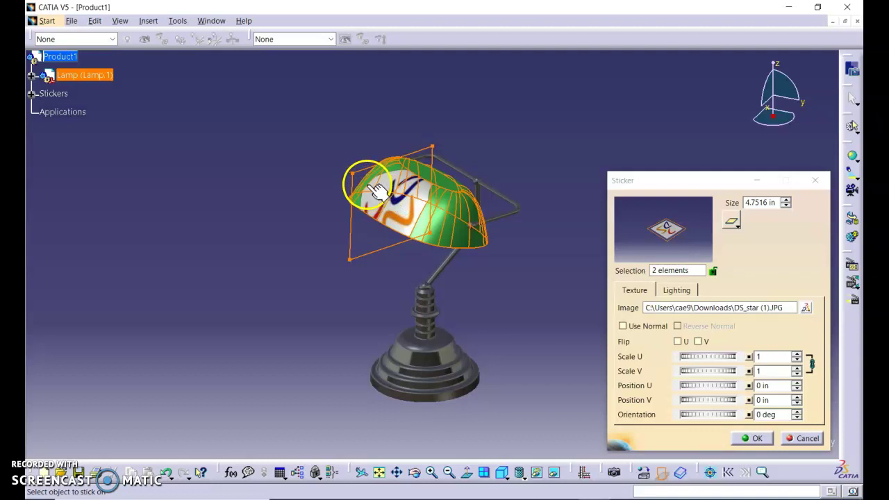
pyautogui.click(445, 362)
pyautogui.click(390, 222)
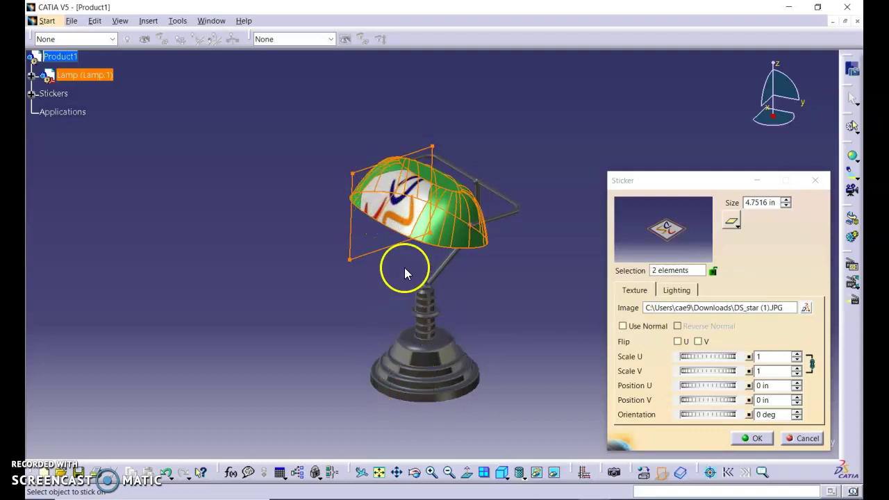
pyautogui.click(424, 225)
pyautogui.click(424, 223)
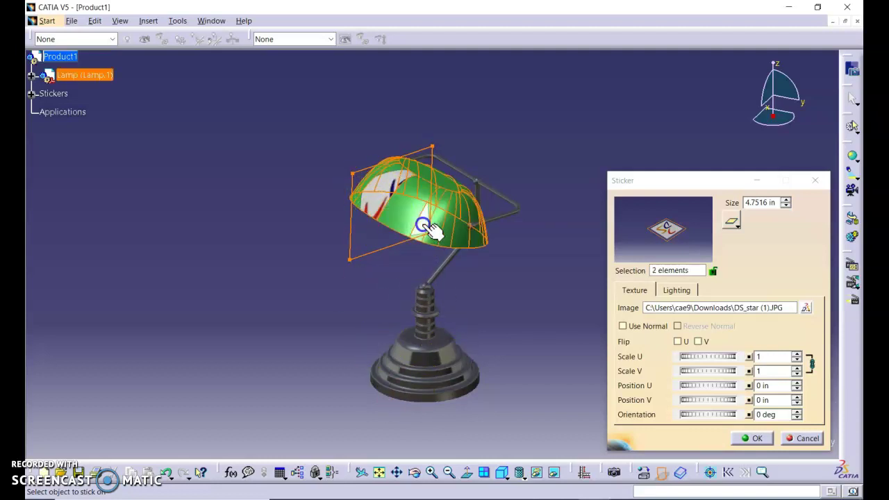
pyautogui.click(417, 216)
pyautogui.click(410, 217)
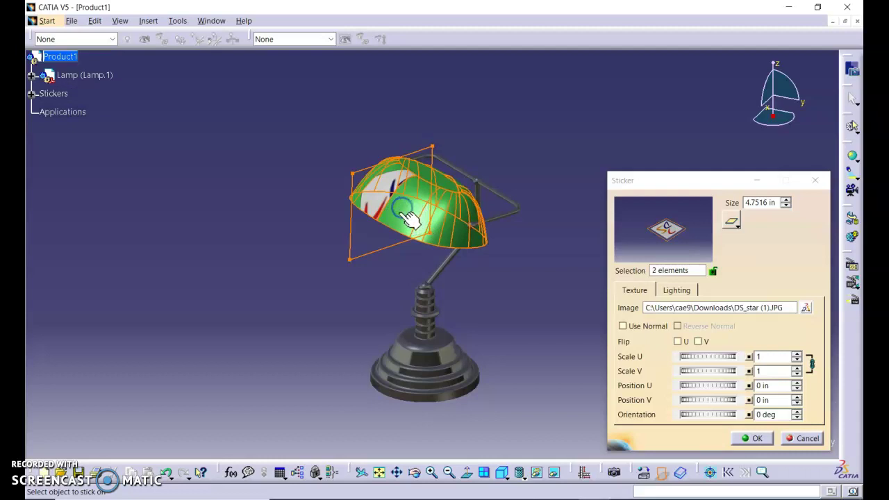
pyautogui.click(408, 219)
pyautogui.click(425, 232)
# Scale the sticker to 0.2855, mirror it, and rotate it upright on the shade.
pyautogui.moveTo(434, 235); pyautogui.dragTo(484, 248, button='middle')
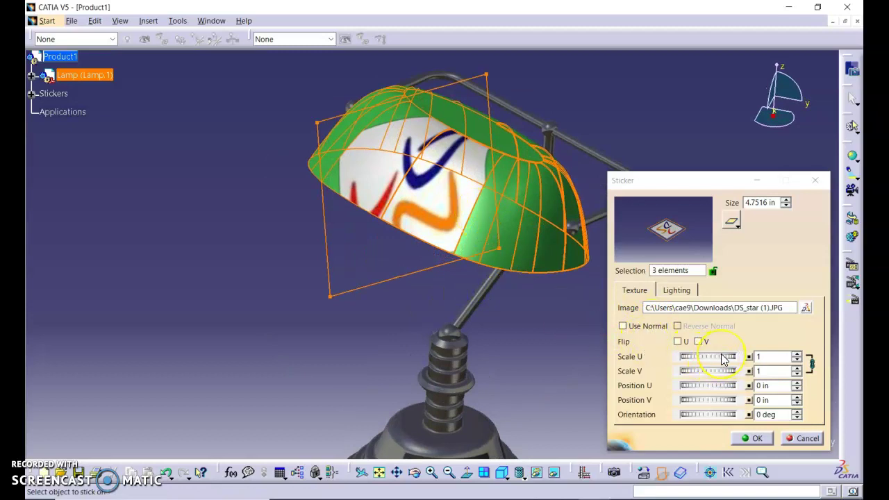
pyautogui.moveTo(723, 356); pyautogui.dragTo(611, 325)
pyautogui.moveTo(700, 357); pyautogui.dragTo(708, 356)
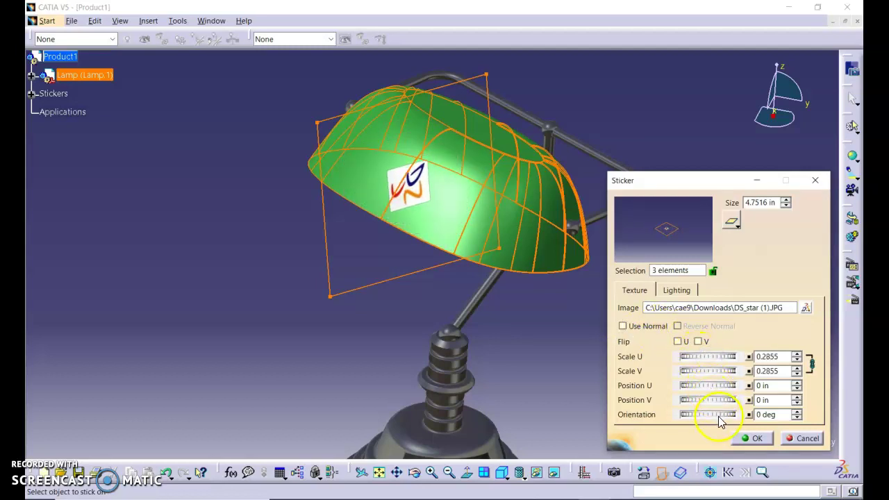
pyautogui.moveTo(718, 415); pyautogui.dragTo(376, 381)
pyautogui.click(677, 342)
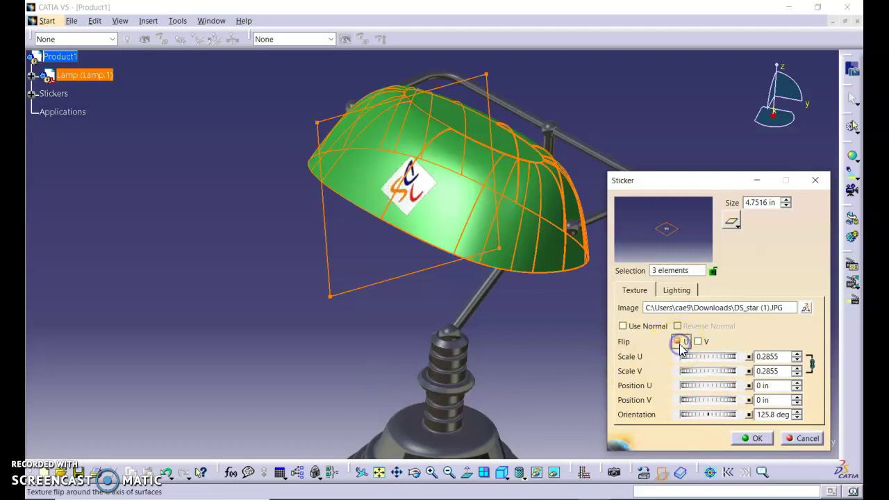
pyautogui.moveTo(710, 419); pyautogui.dragTo(427, 404)
pyautogui.moveTo(501, 391); pyautogui.dragTo(715, 375, button='middle')
# Move the sticker to Position U 13.19 in and V about -9.44 in, then confirm.
pyautogui.moveTo(698, 393); pyautogui.dragTo(784, 385)
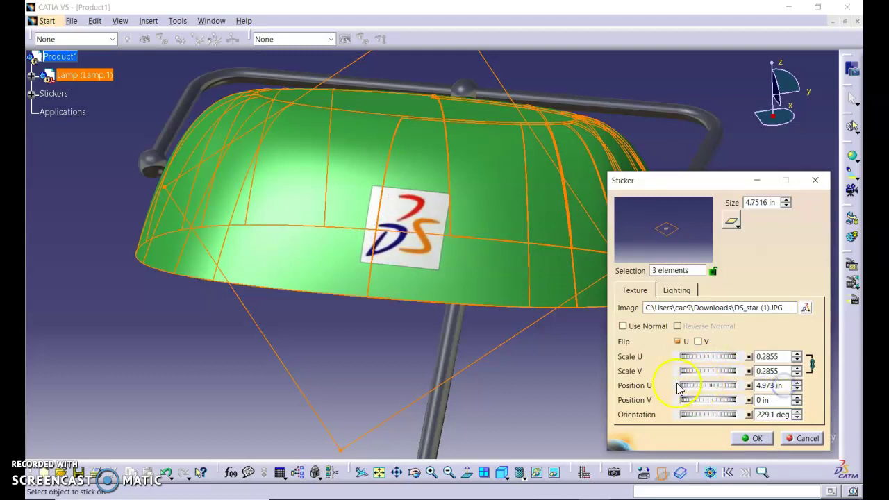
pyautogui.moveTo(684, 389); pyautogui.dragTo(804, 387)
pyautogui.moveTo(698, 389); pyautogui.dragTo(803, 387)
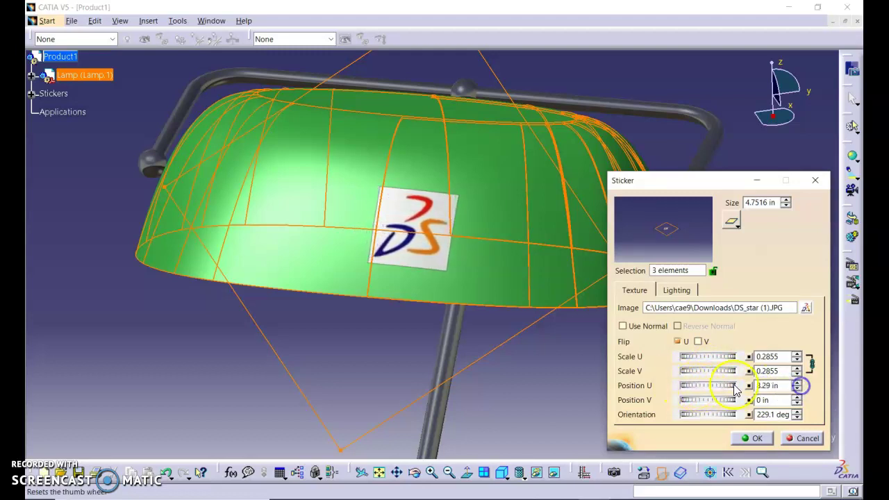
pyautogui.moveTo(697, 389); pyautogui.dragTo(800, 386)
pyautogui.moveTo(697, 389); pyautogui.dragTo(774, 385)
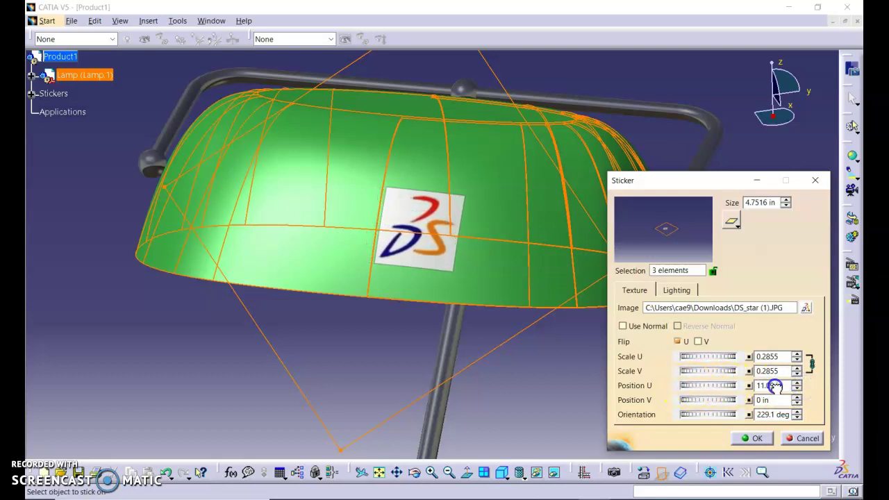
pyautogui.moveTo(700, 389); pyautogui.dragTo(794, 386)
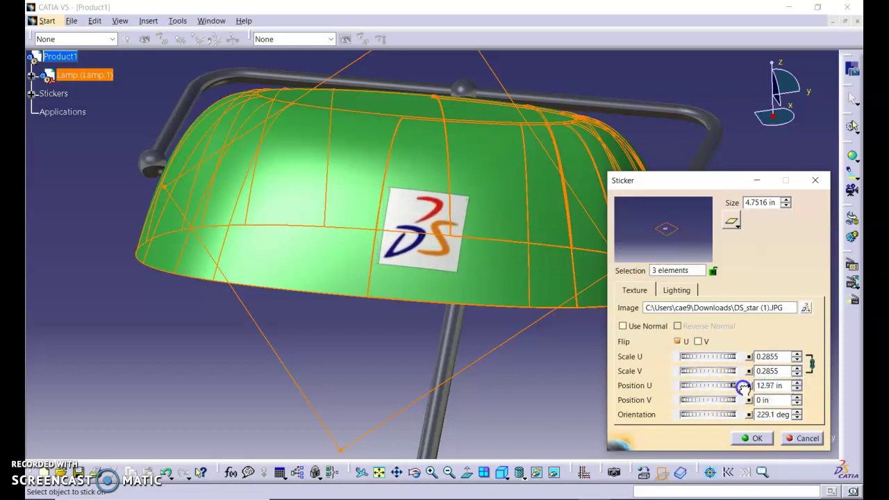
pyautogui.moveTo(711, 386); pyautogui.dragTo(752, 386)
pyautogui.moveTo(705, 402); pyautogui.dragTo(64, 367)
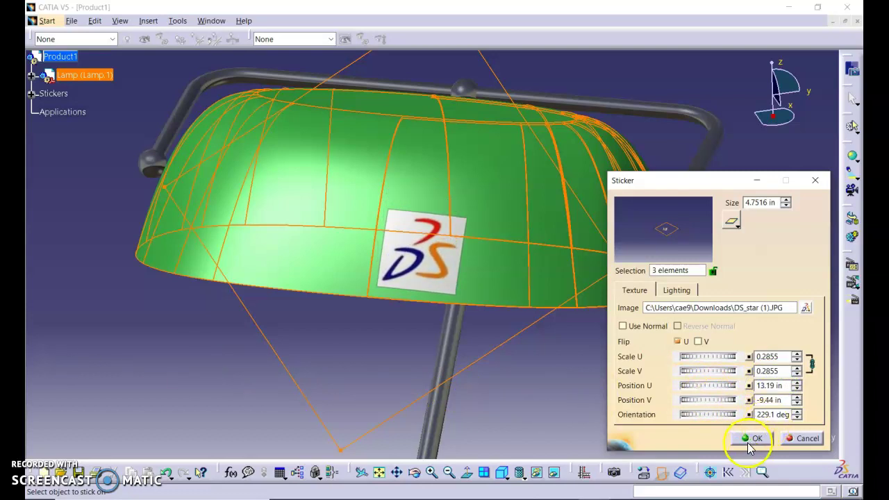
pyautogui.click(749, 438)
# Zoom and rotate the view to fit the whole lamp with its DS sticker.
pyautogui.moveTo(377, 294); pyautogui.dragTo(521, 326, button='middle')
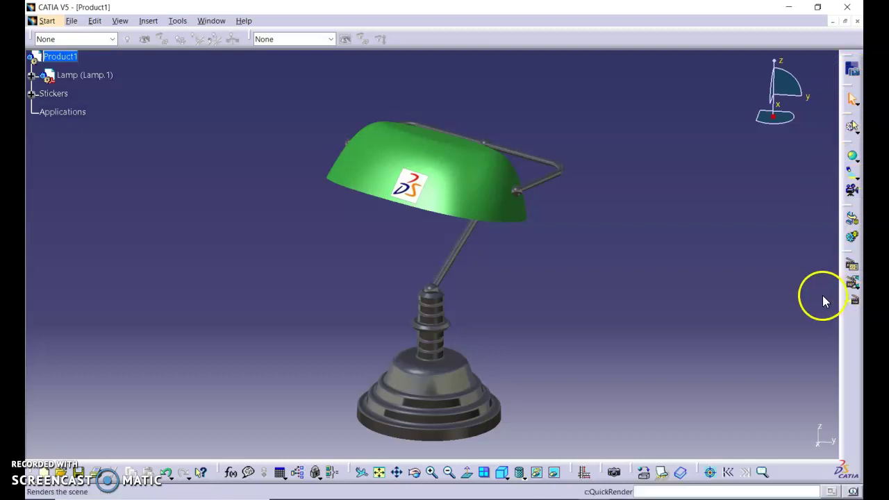
# Define the render area with the Photo Studio Easy Tools.
pyautogui.click(614, 473)
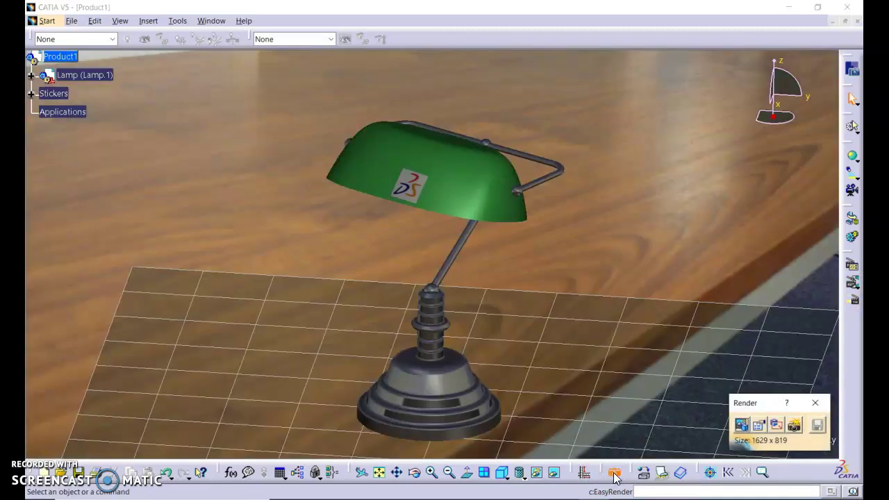
pyautogui.click(775, 425)
pyautogui.click(636, 375)
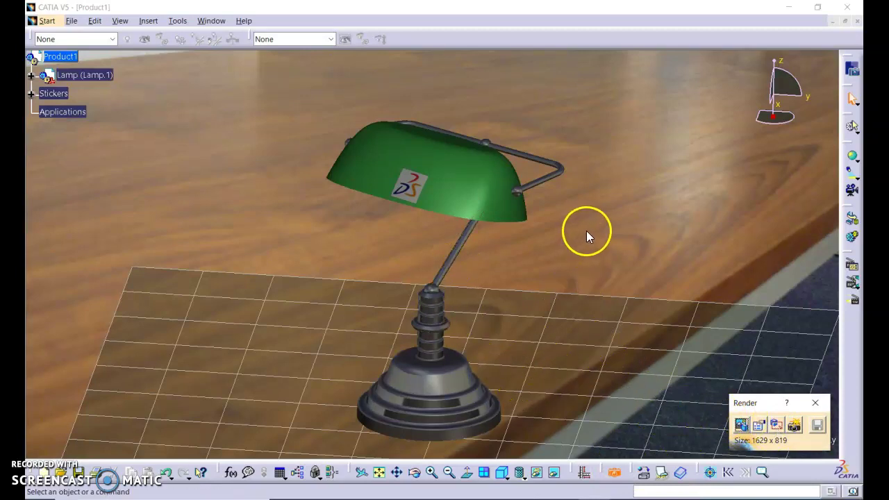
# Set the scene background to the predefined Desktop 2 office scene.
pyautogui.click(741, 424)
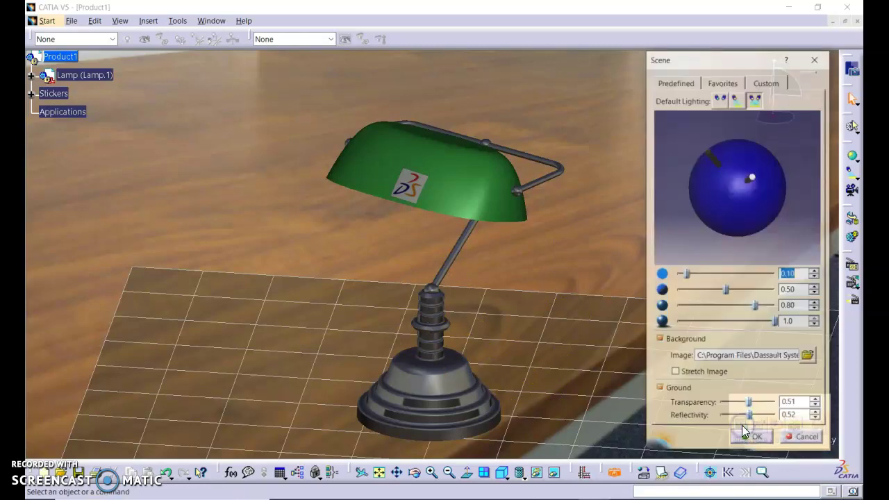
pyautogui.click(678, 82)
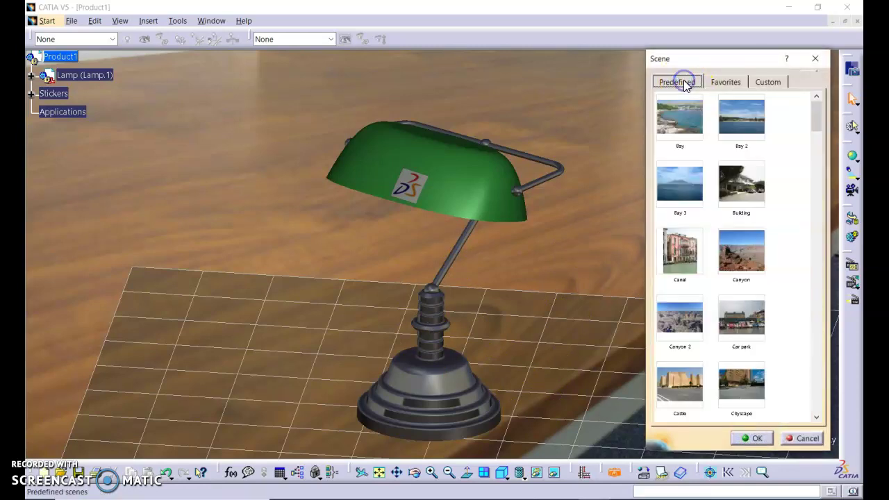
pyautogui.moveTo(814, 111); pyautogui.dragTo(816, 200)
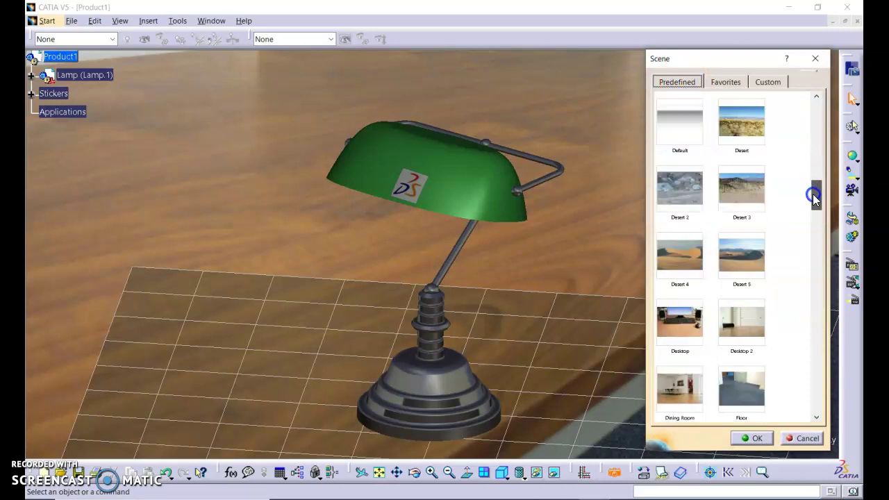
pyautogui.click(675, 141)
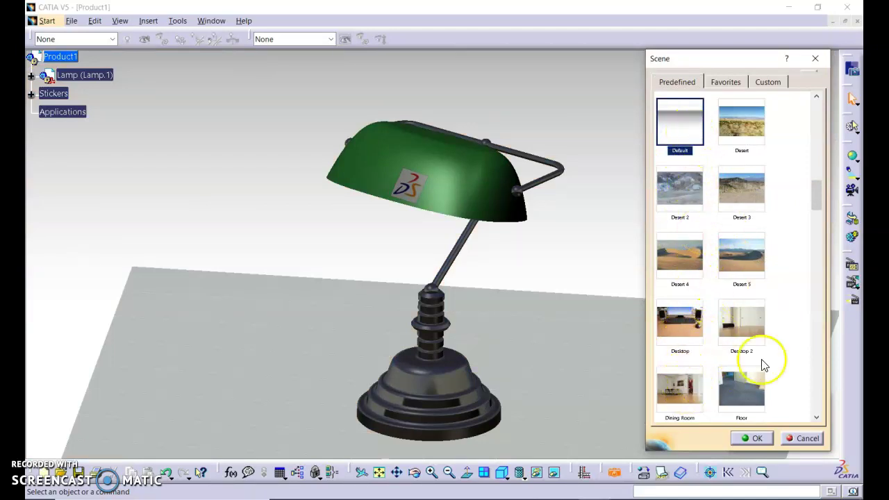
pyautogui.moveTo(816, 195); pyautogui.dragTo(815, 205)
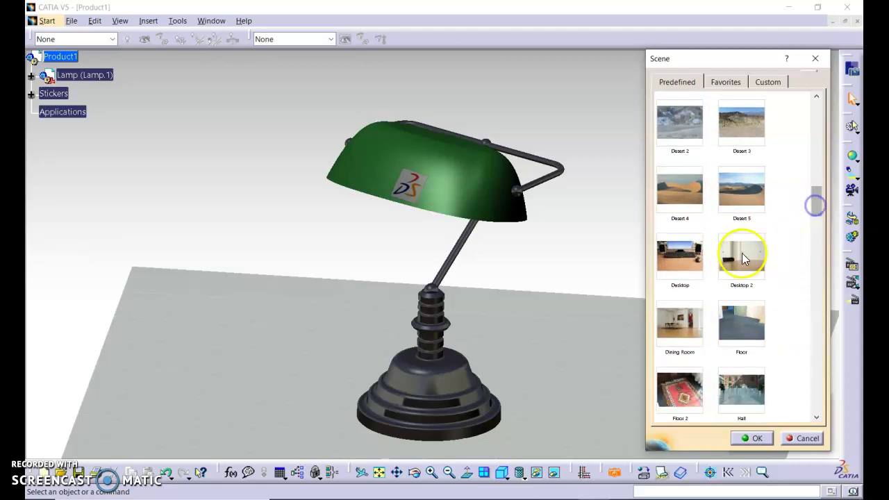
pyautogui.click(739, 254)
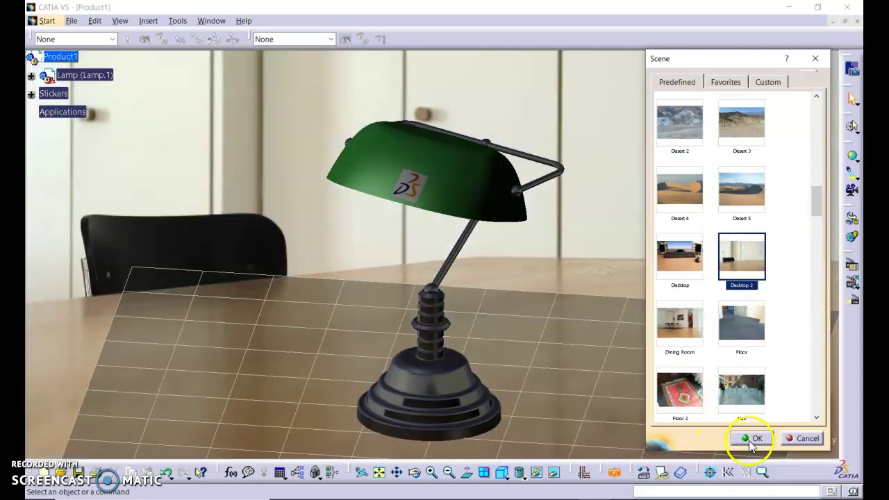
# Use two default lights and set ground transparency and reflectivity to 0.40.
pyautogui.click(727, 82)
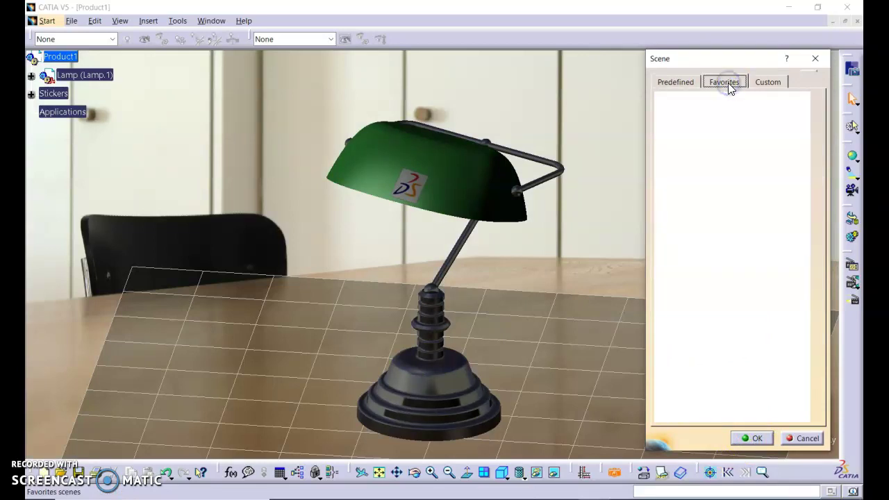
pyautogui.click(767, 81)
pyautogui.moveTo(678, 167); pyautogui.dragTo(711, 164)
pyautogui.click(755, 100)
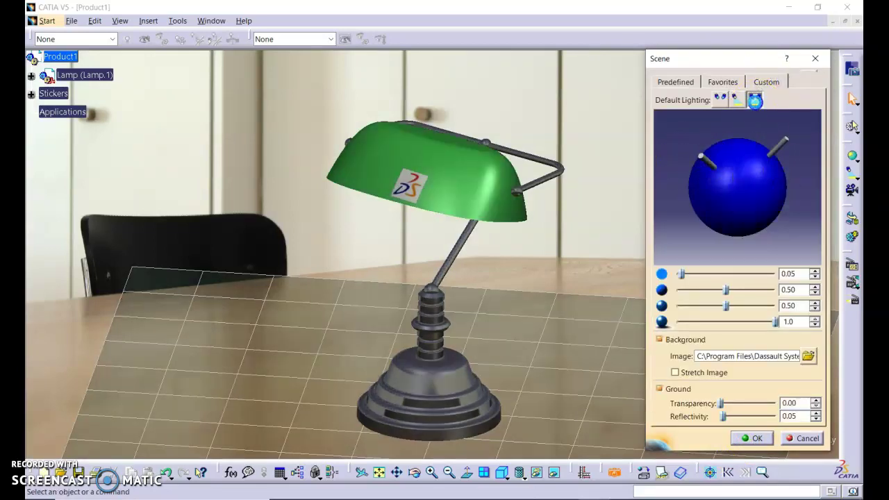
pyautogui.moveTo(783, 146); pyautogui.dragTo(743, 157)
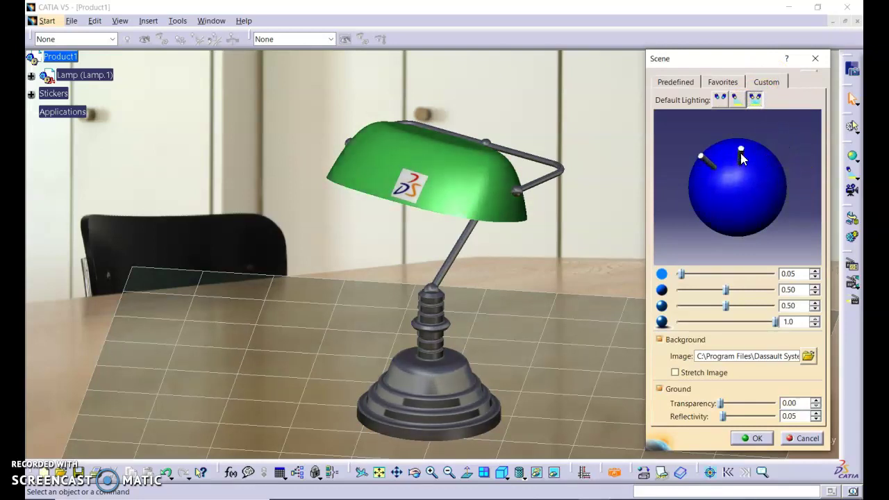
pyautogui.moveTo(519, 344); pyautogui.dragTo(496, 336, button='middle')
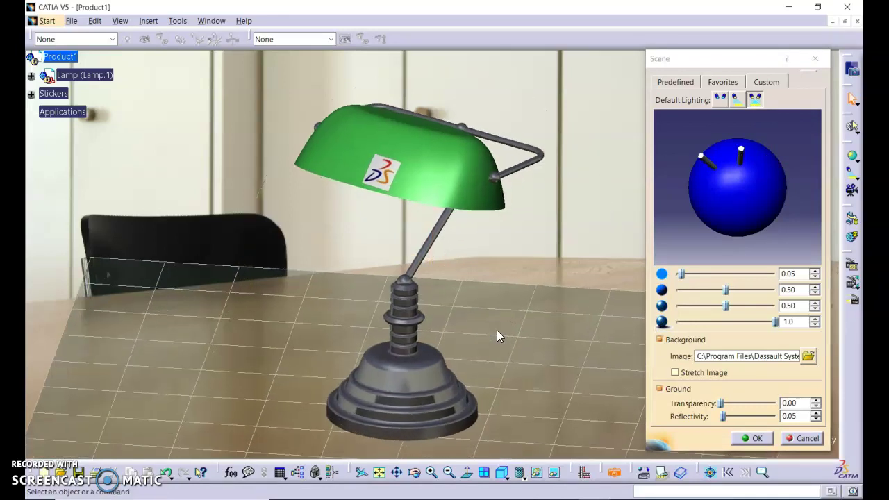
pyautogui.moveTo(721, 405); pyautogui.dragTo(744, 404)
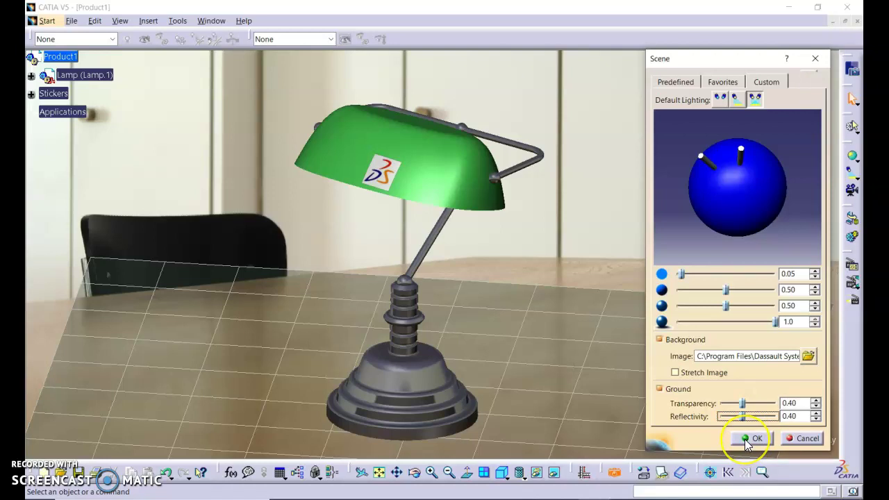
# Apply the scene, keep High rendering quality, and start rendering the current view.
pyautogui.click(752, 439)
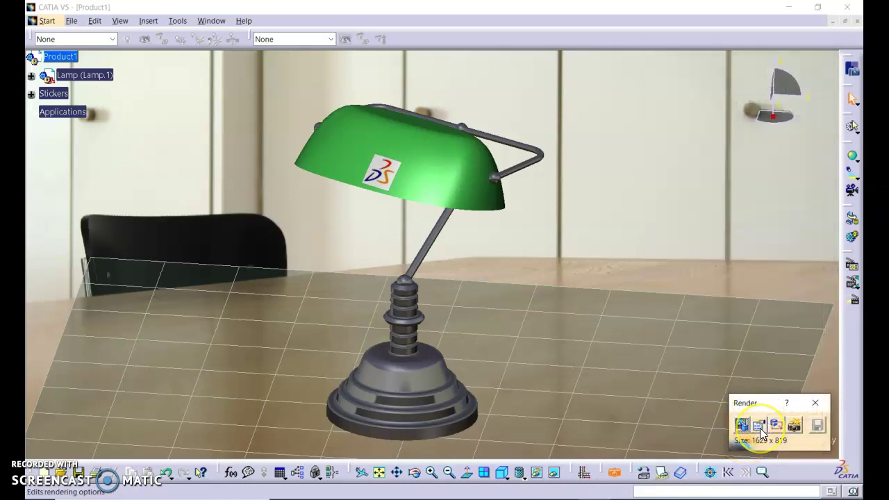
pyautogui.click(761, 429)
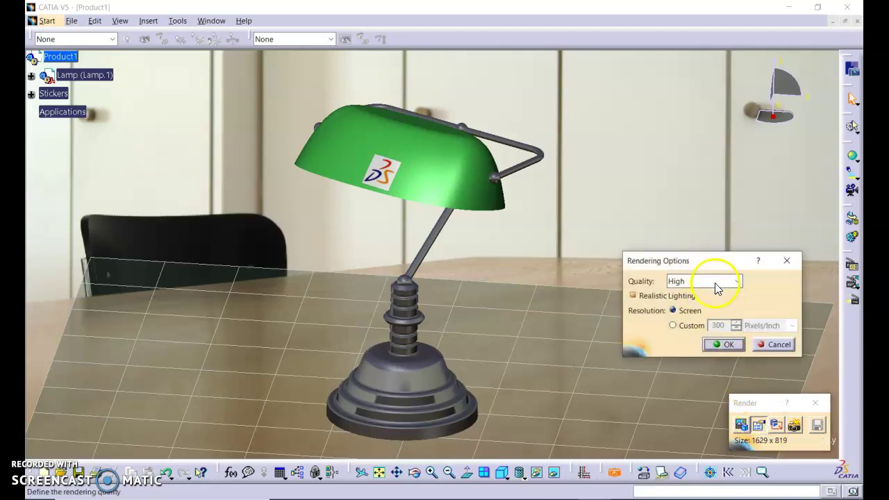
pyautogui.click(728, 345)
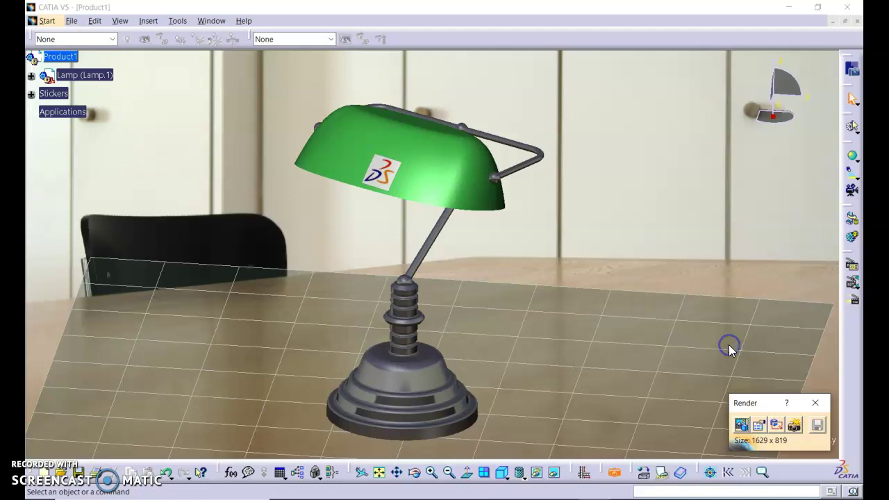
pyautogui.click(796, 427)
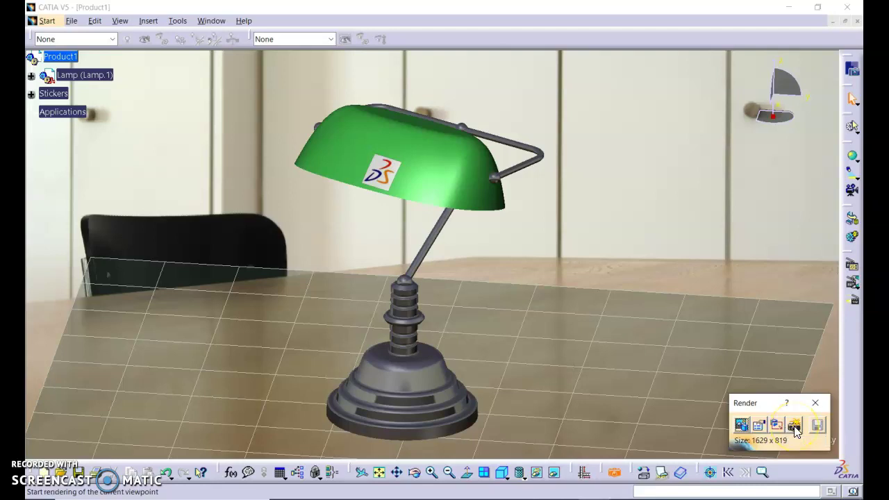
# Set the view projection to Perspective and turn the lamp to the render angle.
pyautogui.click(119, 22)
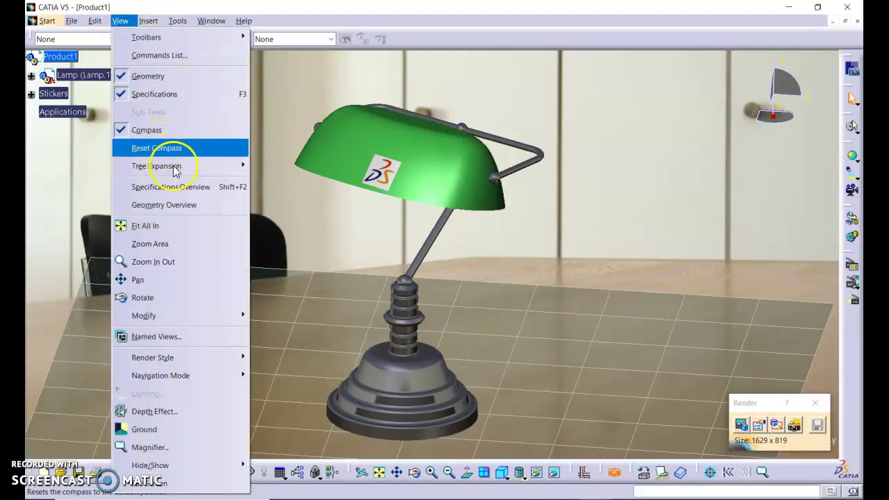
pyautogui.moveTo(202, 361)
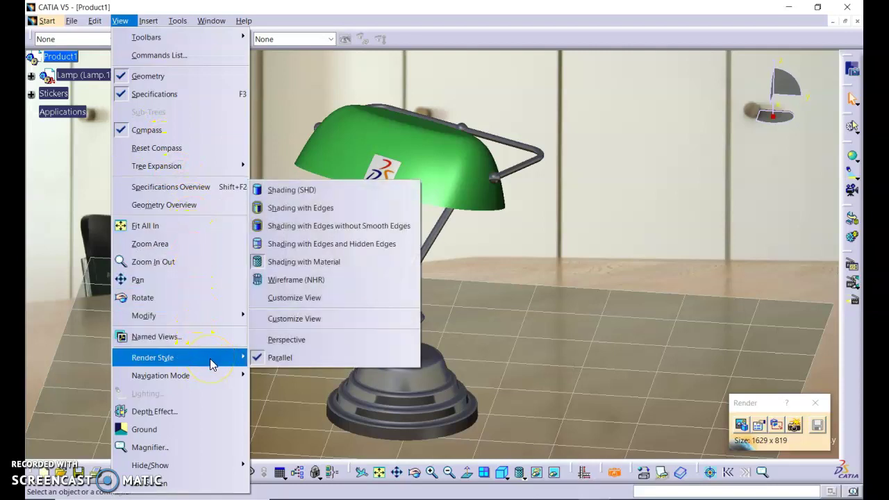
pyautogui.click(282, 340)
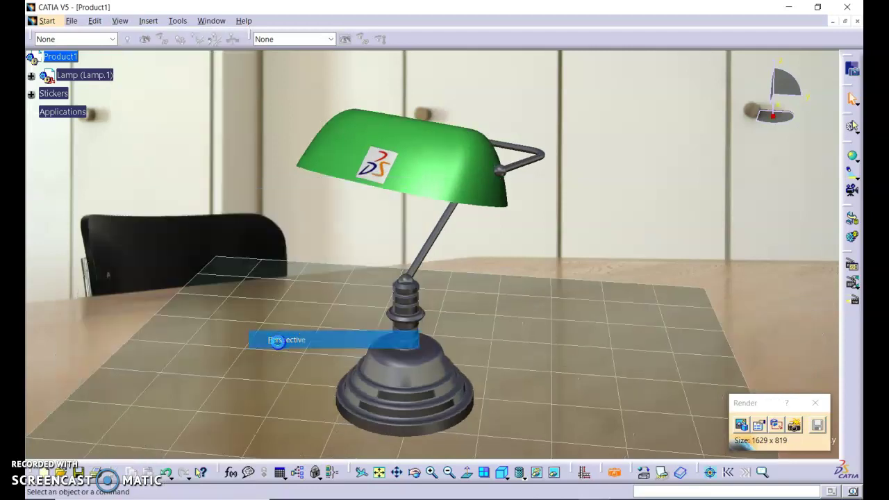
pyautogui.click(121, 22)
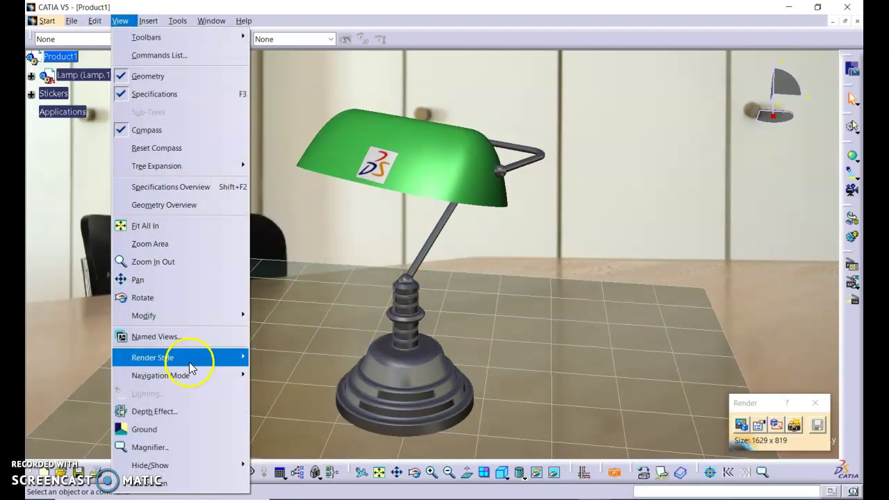
pyautogui.moveTo(191, 366)
pyautogui.click(264, 358)
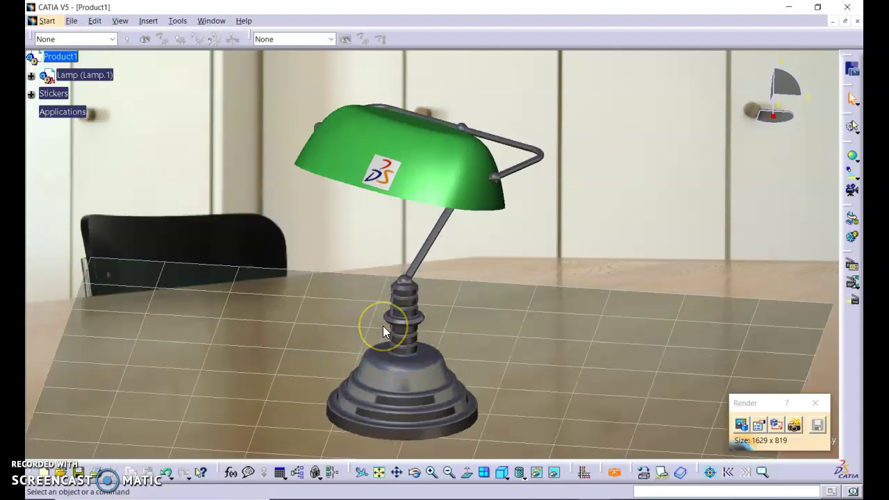
pyautogui.click(120, 21)
pyautogui.moveTo(189, 357)
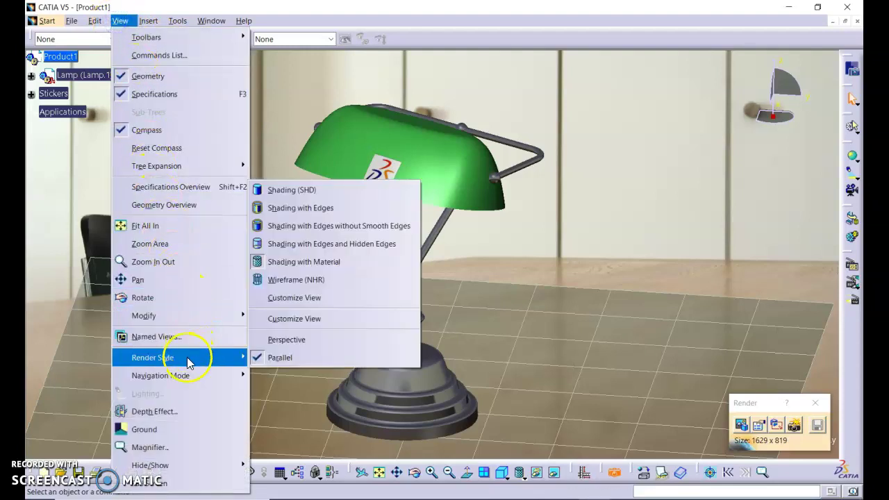
pyautogui.click(295, 342)
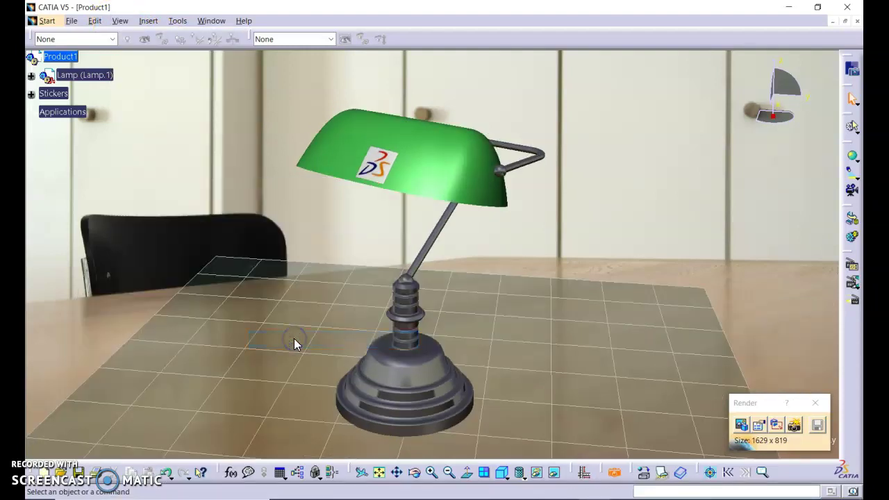
pyautogui.click(417, 387)
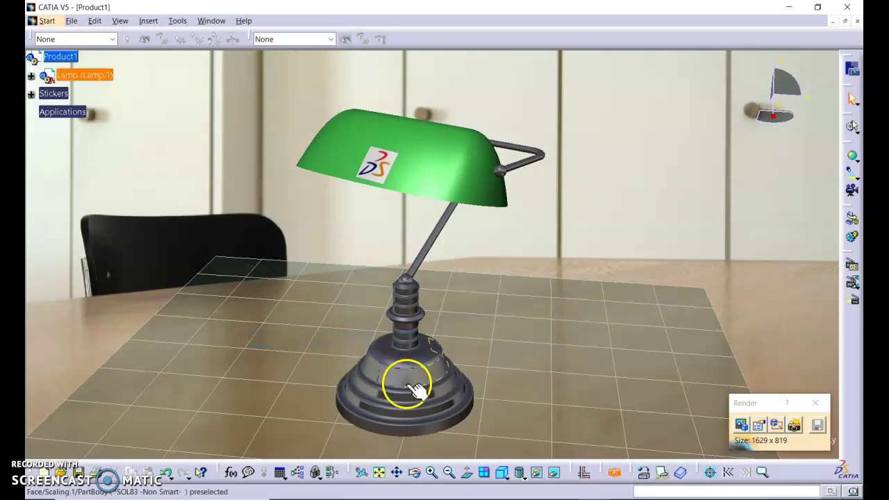
pyautogui.moveTo(417, 387); pyautogui.dragTo(357, 328, button='middle')
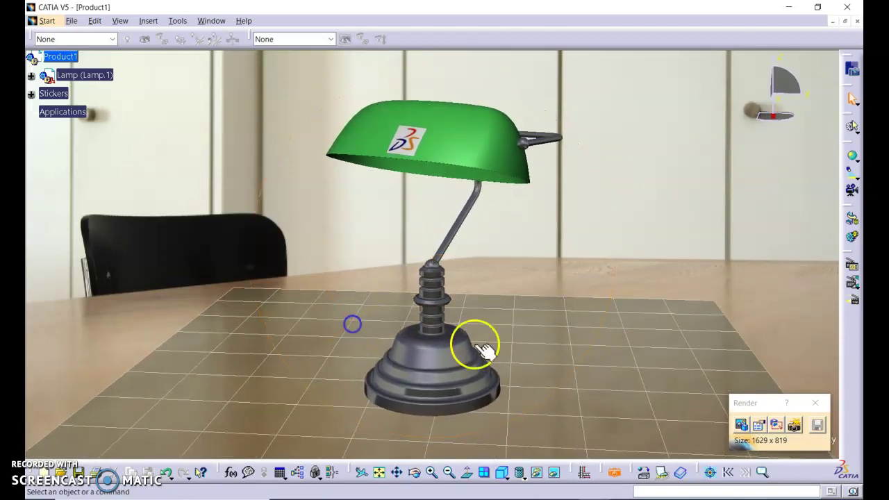
# Render the stickered lamp on the office desk into a 1629 x 819 photorealistic image.
pyautogui.click(797, 427)
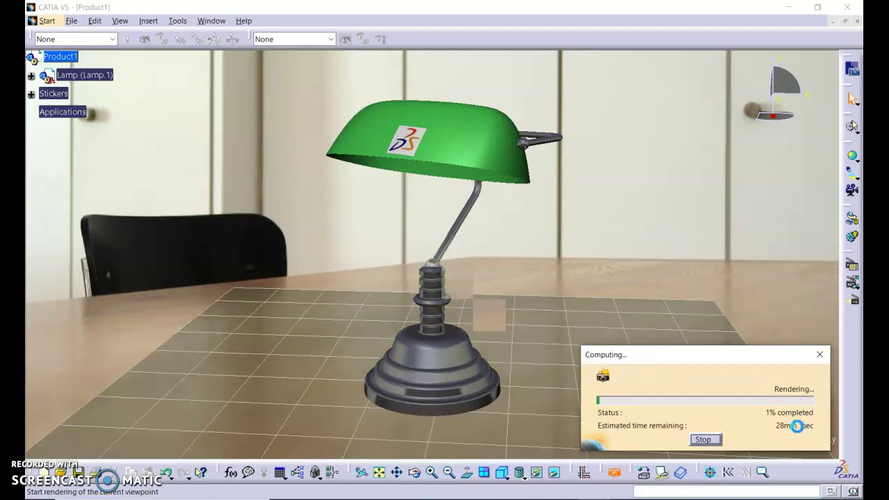
pyautogui.click(794, 426)
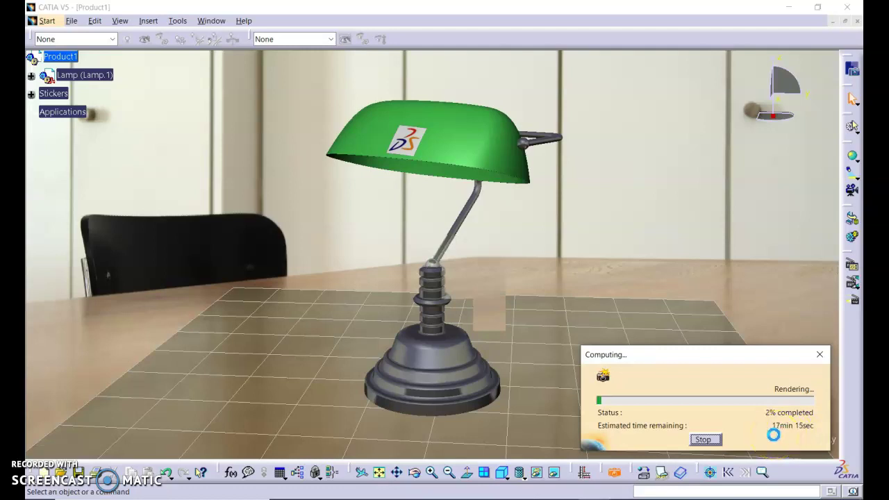
pyautogui.click(785, 435)
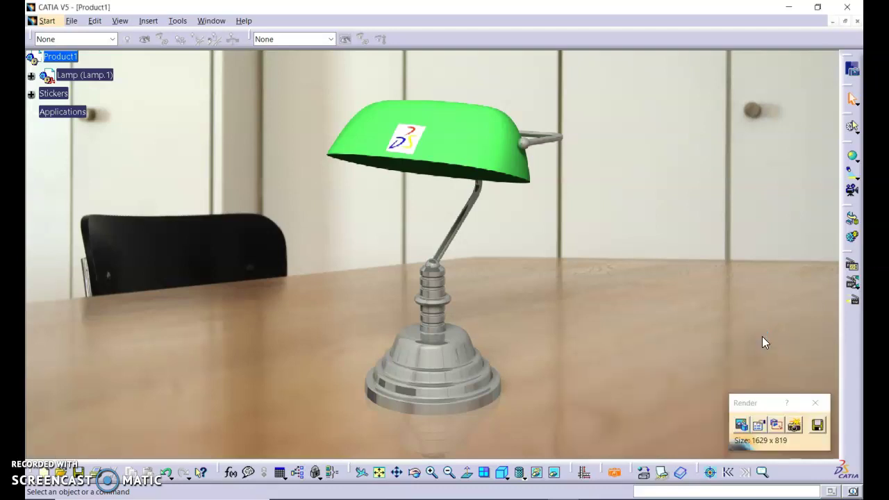
# Save the render to the Desktop as 'Lamp rendering' in JPEG High Quality, replacing the existing file.
pyautogui.click(818, 426)
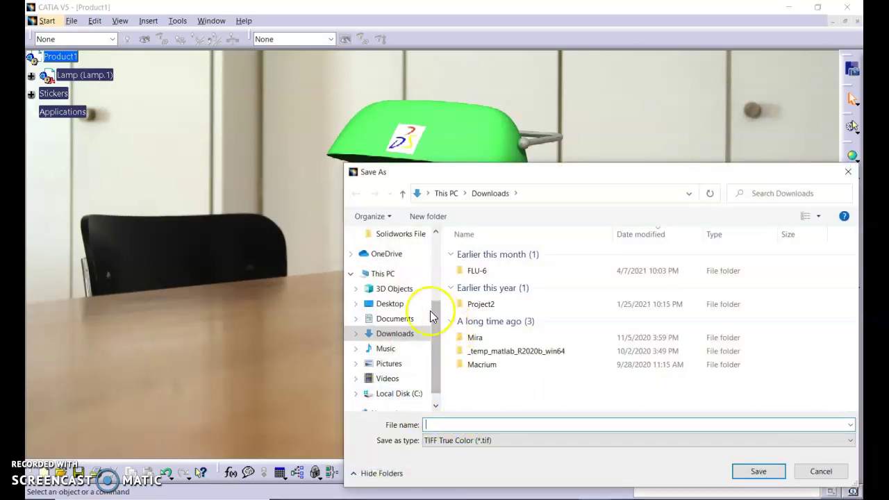
pyautogui.click(400, 304)
pyautogui.click(445, 425)
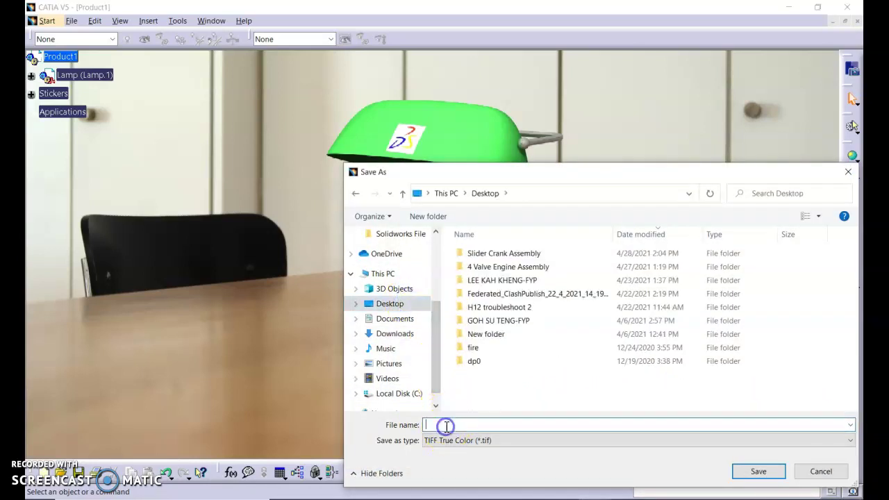
pyautogui.write('Lamp rendering')
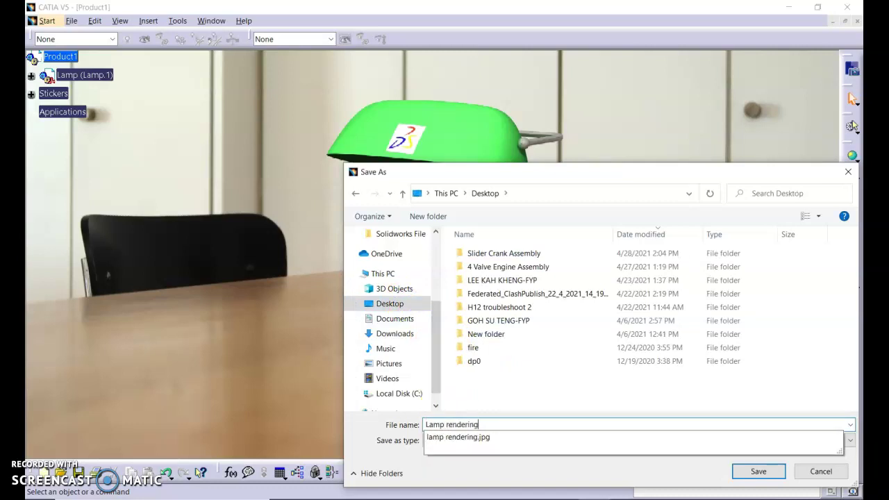
pyautogui.click(707, 470)
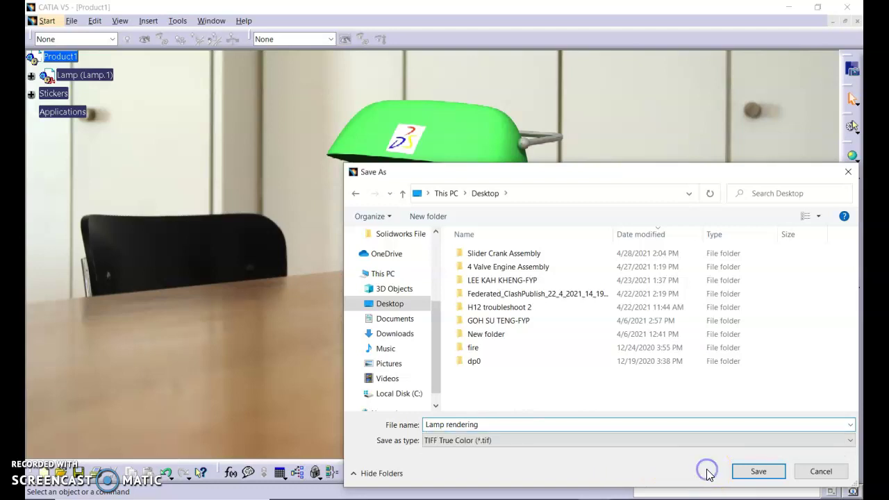
pyautogui.click(760, 439)
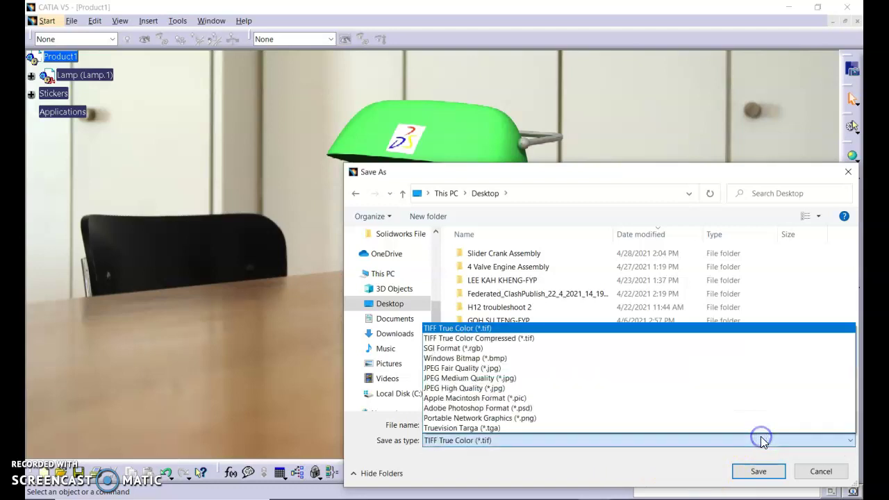
pyautogui.click(495, 389)
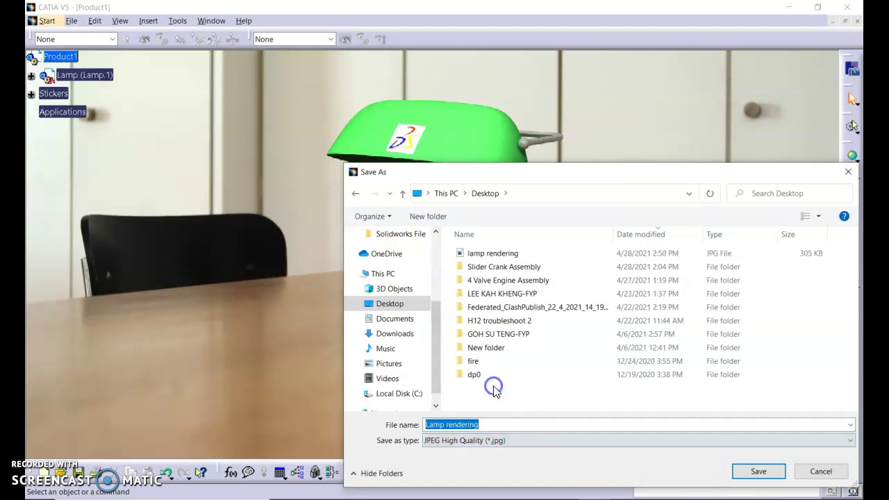
pyautogui.click(742, 472)
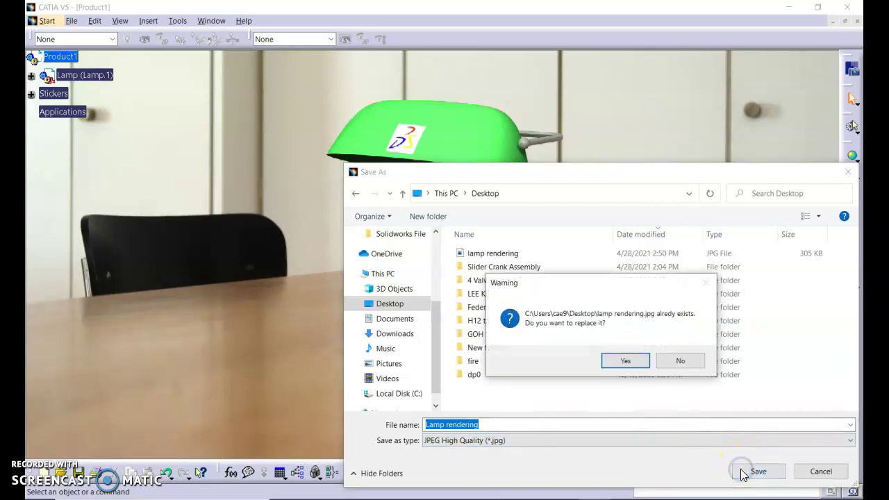
pyautogui.click(630, 361)
pyautogui.click(742, 424)
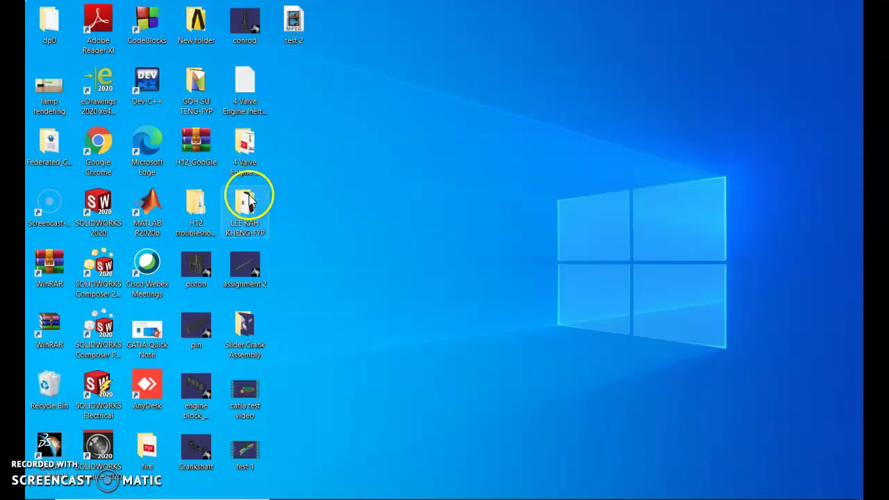
# Open lamp rendering.jpg from the desktop in Photos, view it maximized, then minimize it.
pyautogui.click(328, 190)
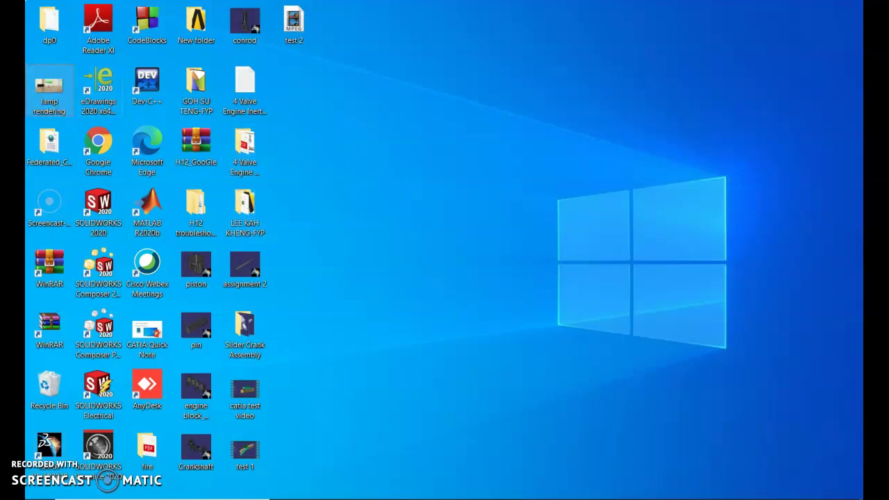
pyautogui.doubleClick(60, 90)
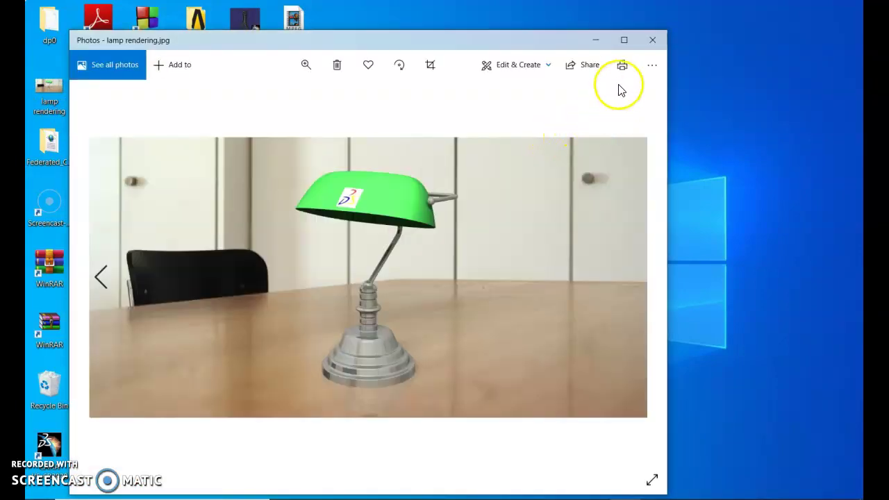
pyautogui.click(623, 41)
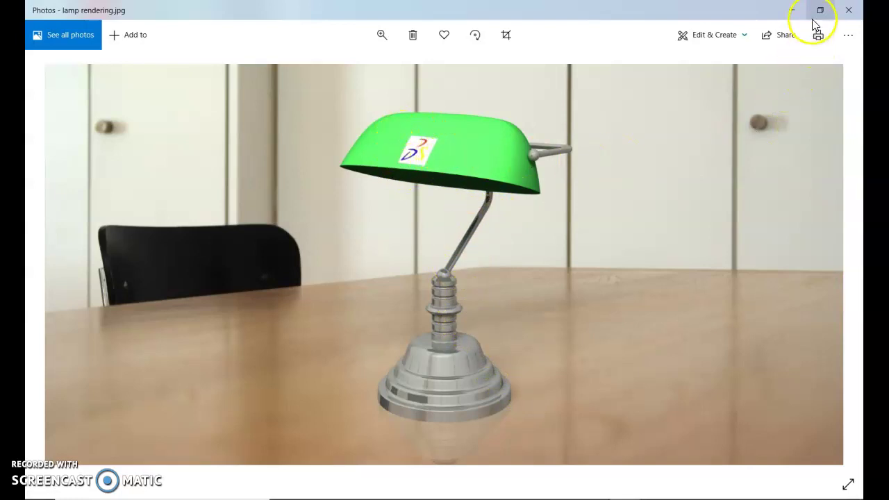
pyautogui.click(792, 10)
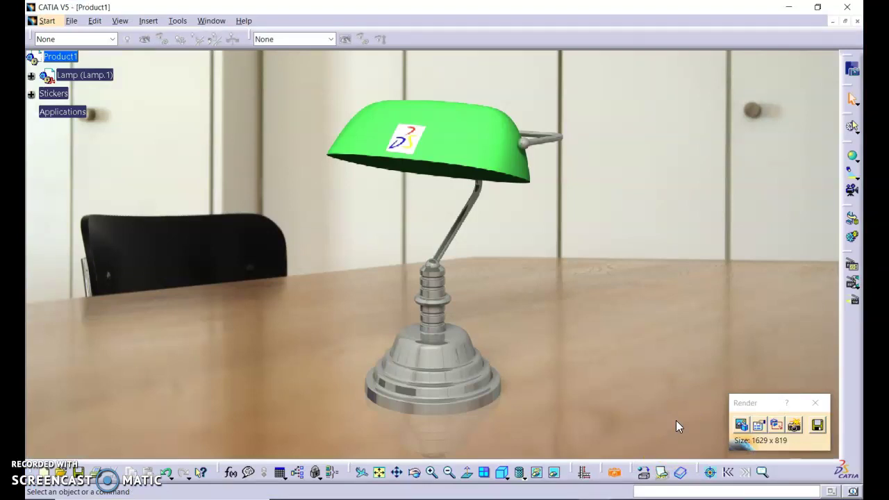
# Close the Render panel and switch to the CATIA Rendering Secrets blog in Chrome.
pyautogui.click(814, 404)
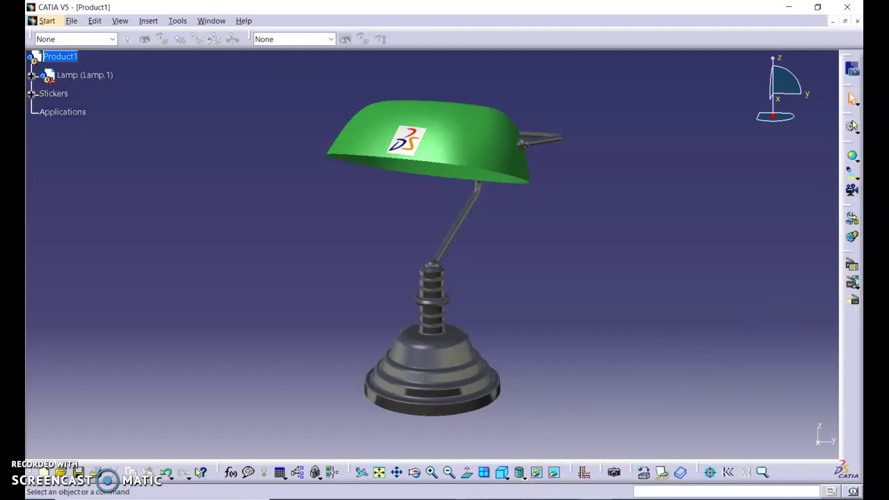
pyautogui.hotkey('alt', 'Tab')
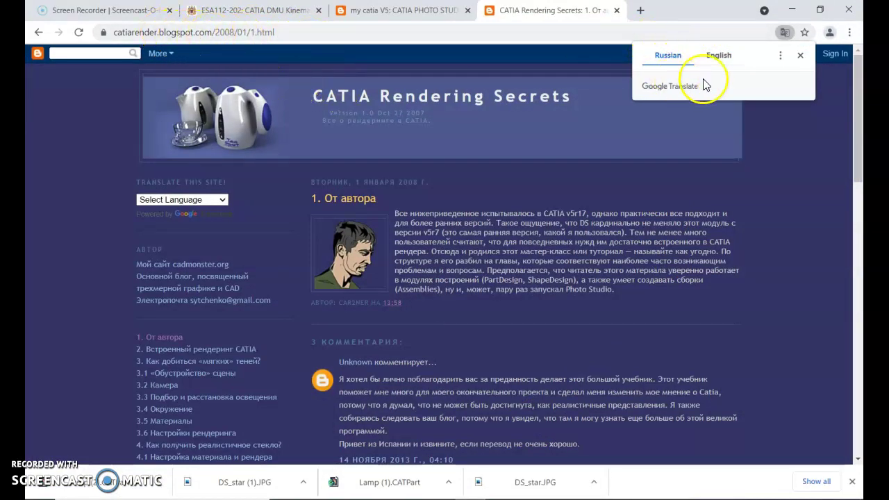
# Translate the blog page into English and dismiss the translation popup.
pyautogui.click(719, 56)
pyautogui.click(721, 58)
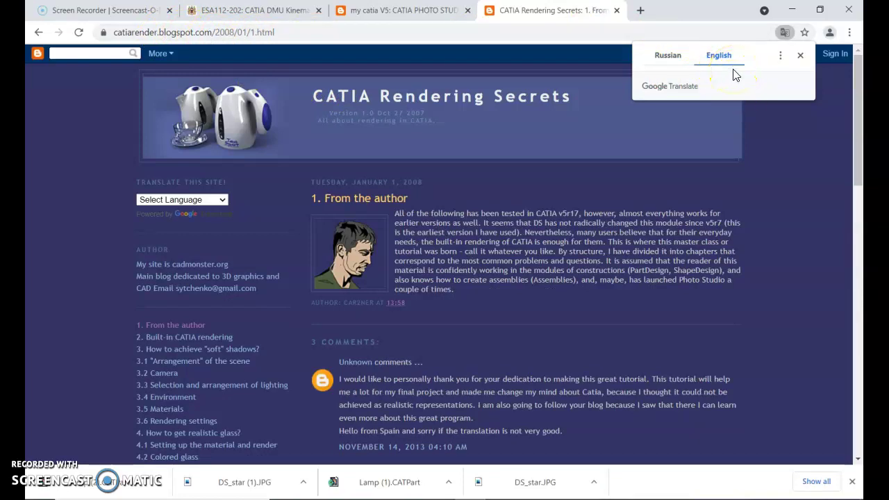
pyautogui.click(727, 64)
pyautogui.click(779, 132)
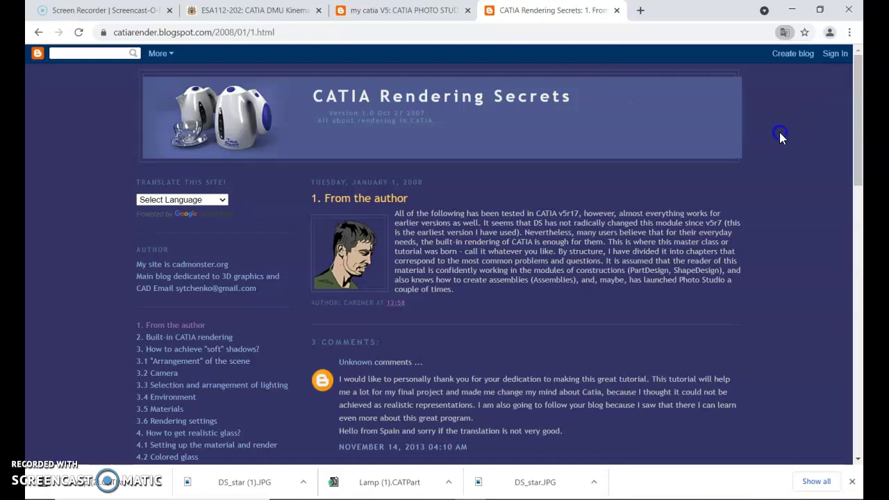
# Read the Built-in CATIA rendering chapter and the soft shadows chapter.
pyautogui.click(217, 339)
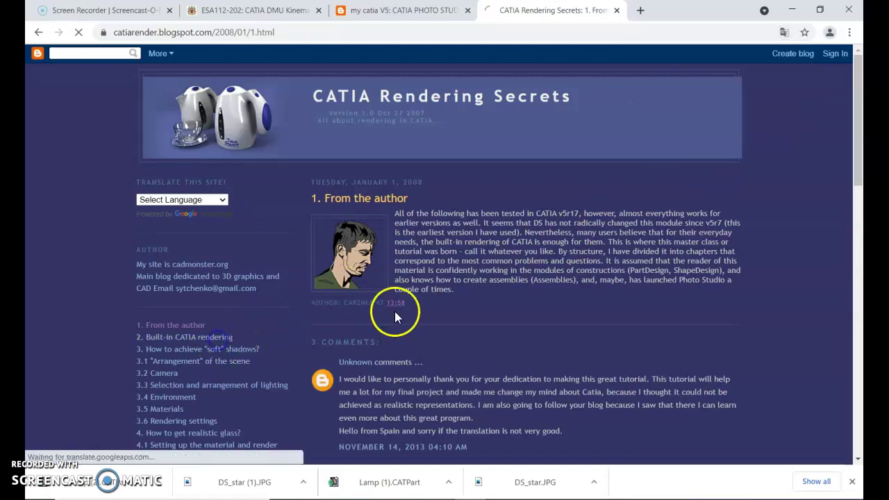
pyautogui.scroll(-1, 594, 304)
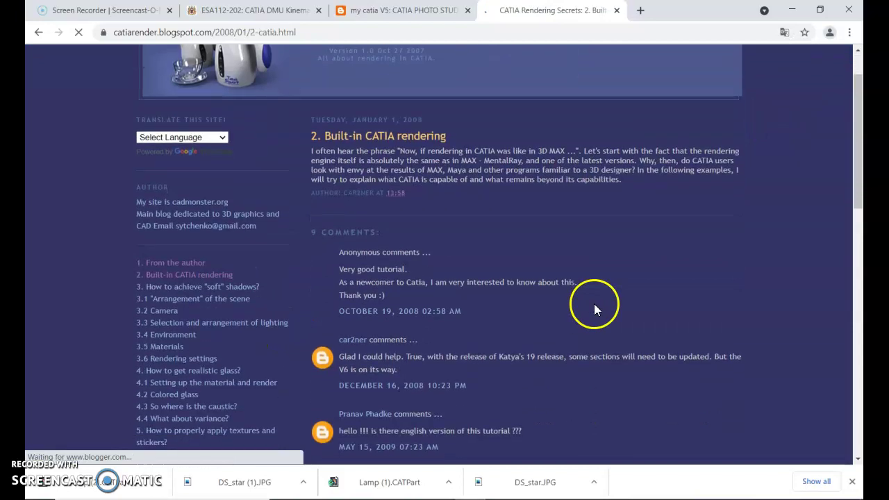
pyautogui.click(186, 286)
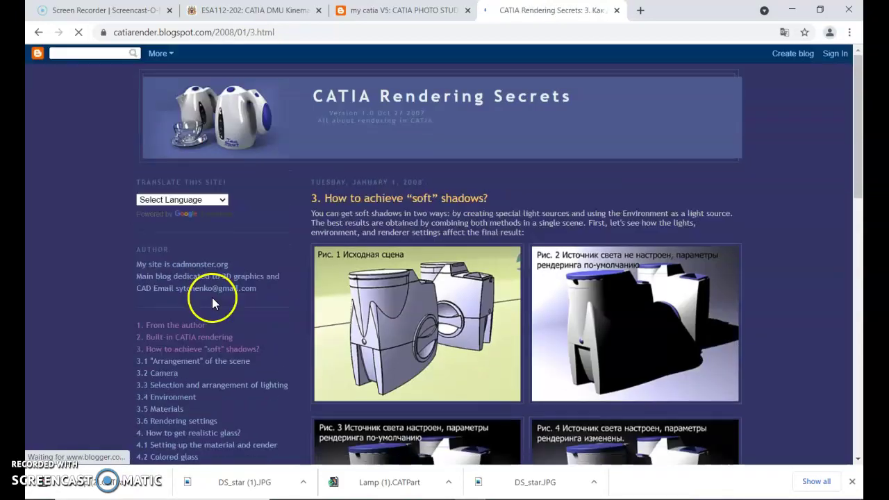
pyautogui.scroll(-1, 212, 301)
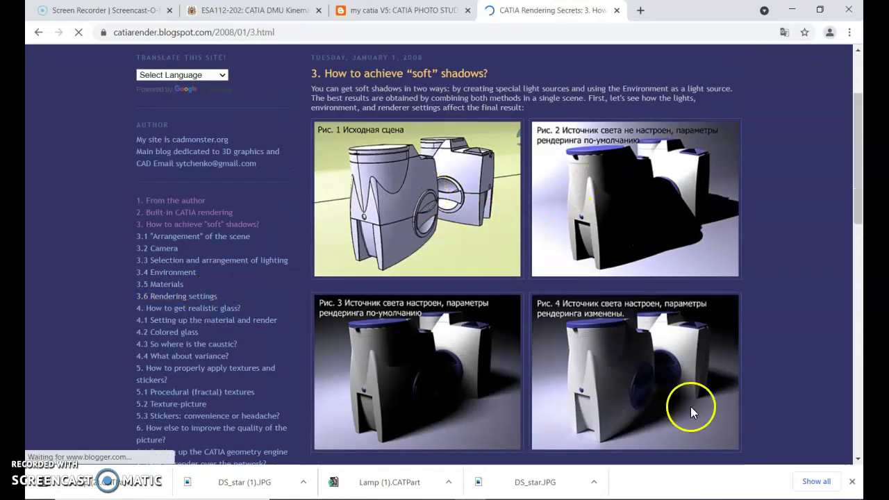
pyautogui.scroll(-3, 650, 380)
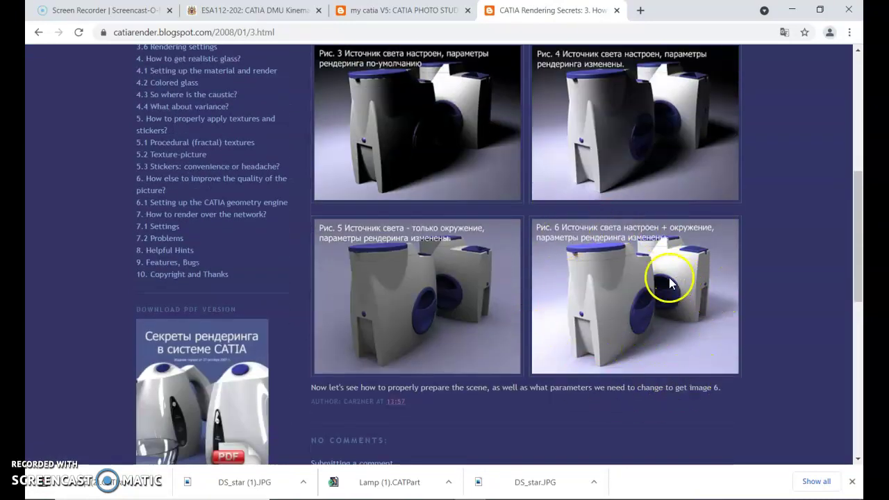
pyautogui.scroll(-2, 590, 292)
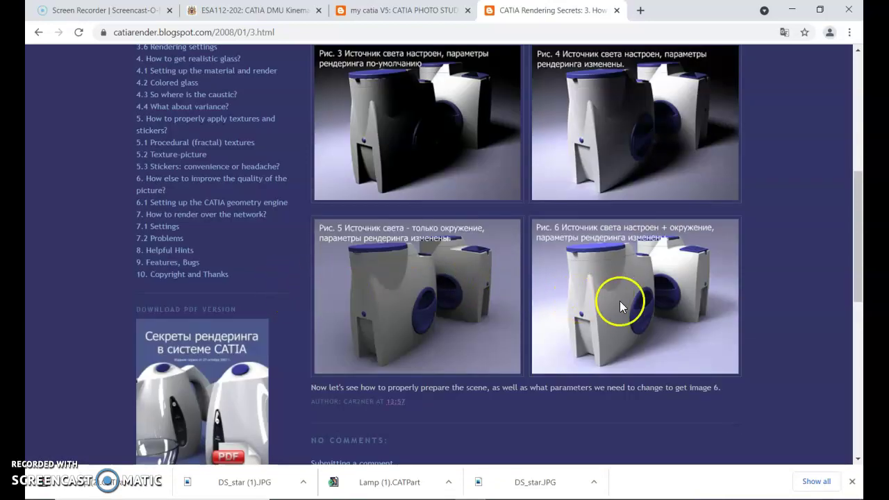
pyautogui.scroll(1, 618, 349)
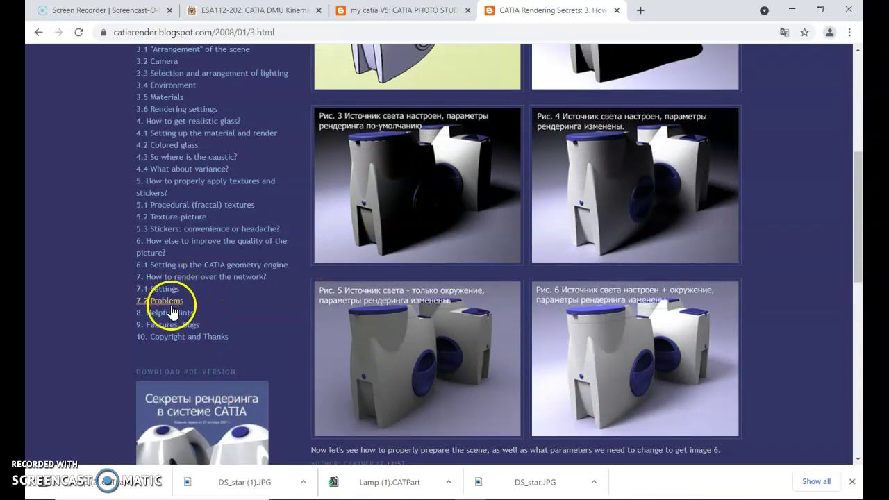
# Open and read the '4.4 What about variance?' post.
pyautogui.click(178, 170)
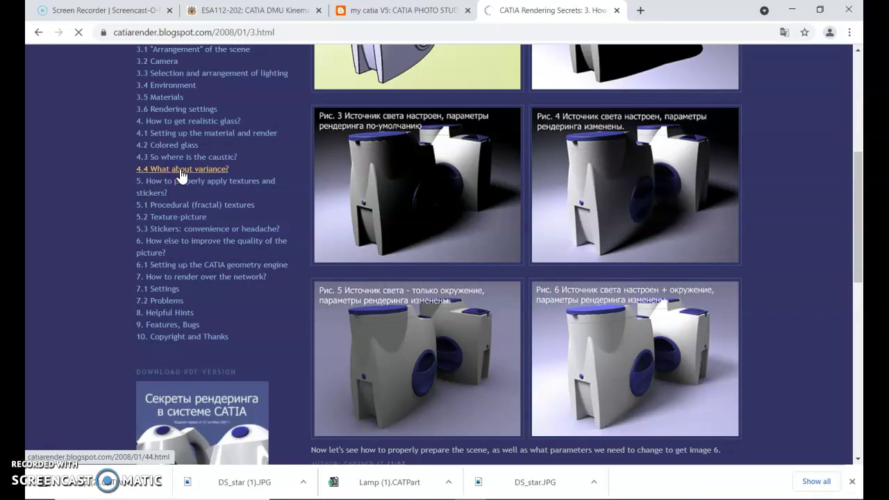
pyautogui.scroll(-2, 208, 306)
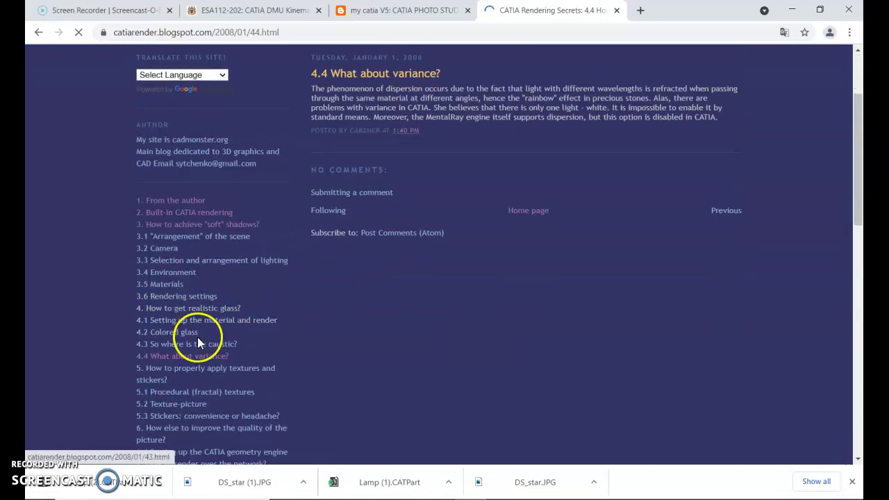
pyautogui.scroll(-3, 197, 344)
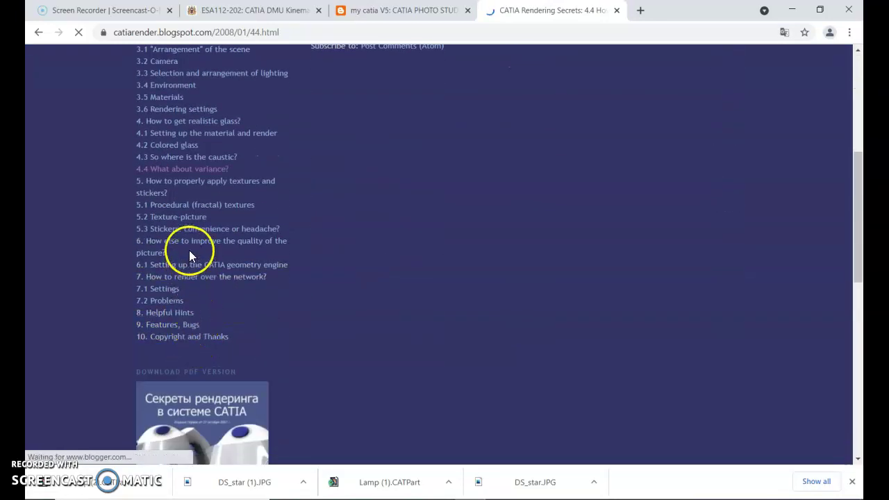
pyautogui.scroll(2, 243, 306)
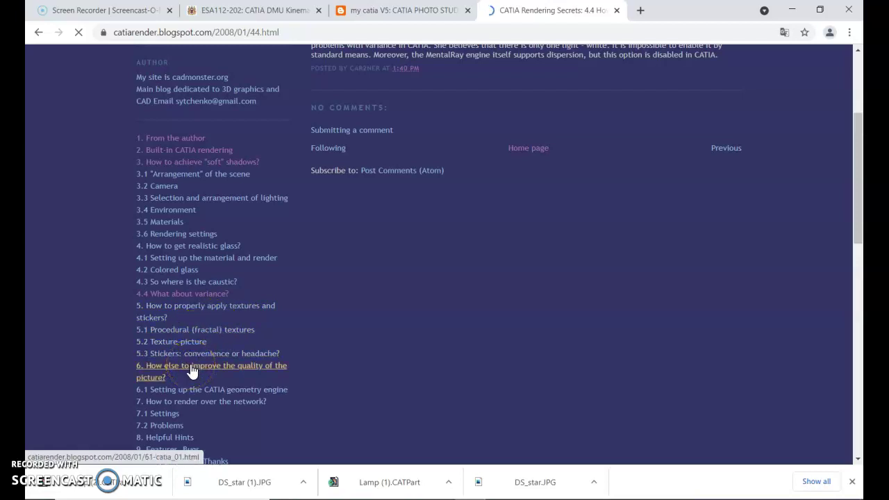
# Restore the Photos window showing lamp rendering.jpg from the taskbar.
pyautogui.click(643, 496)
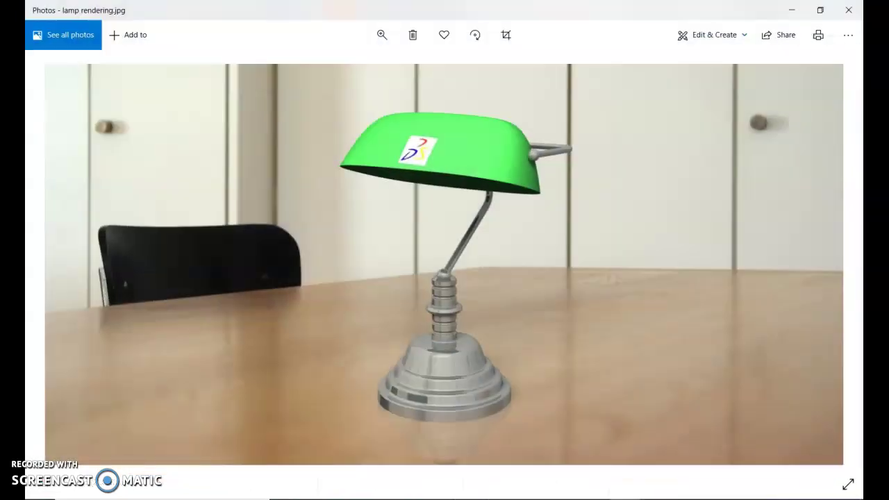